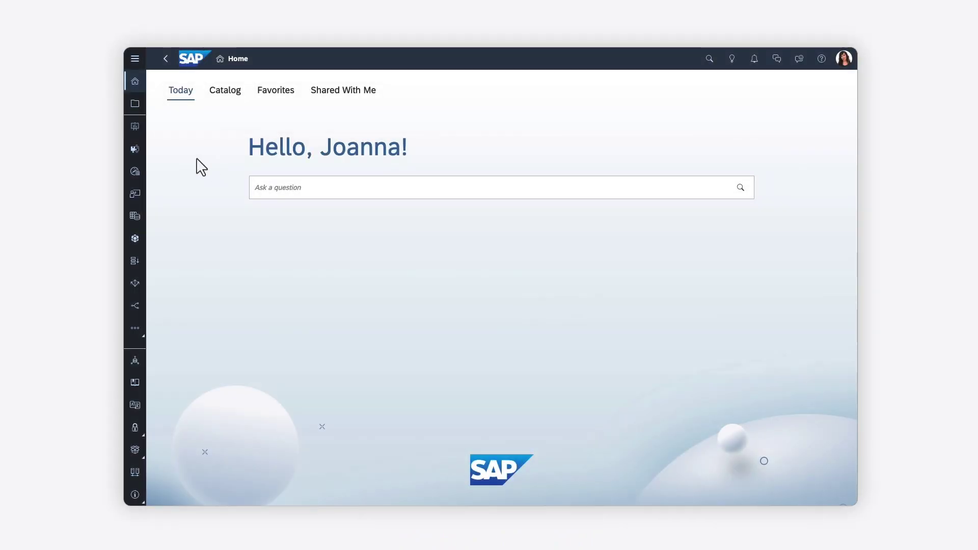
Step: From Stories, create a new Canvas story using the Optimized Design Experience
click(135, 128)
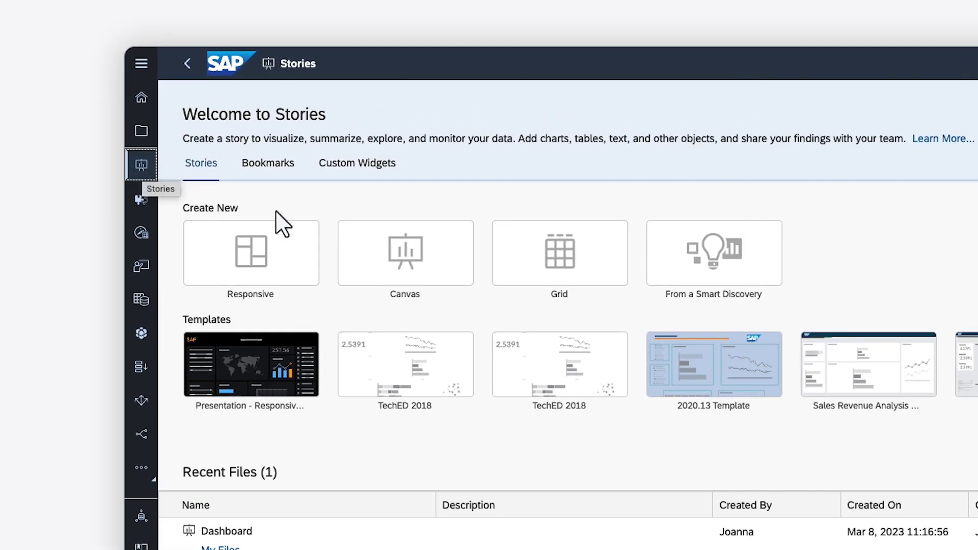
click(405, 264)
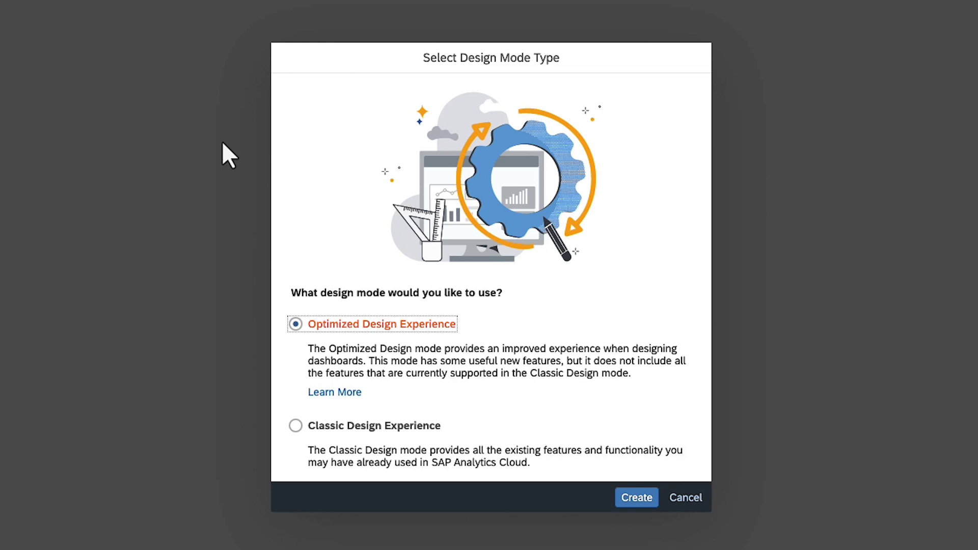
click(636, 498)
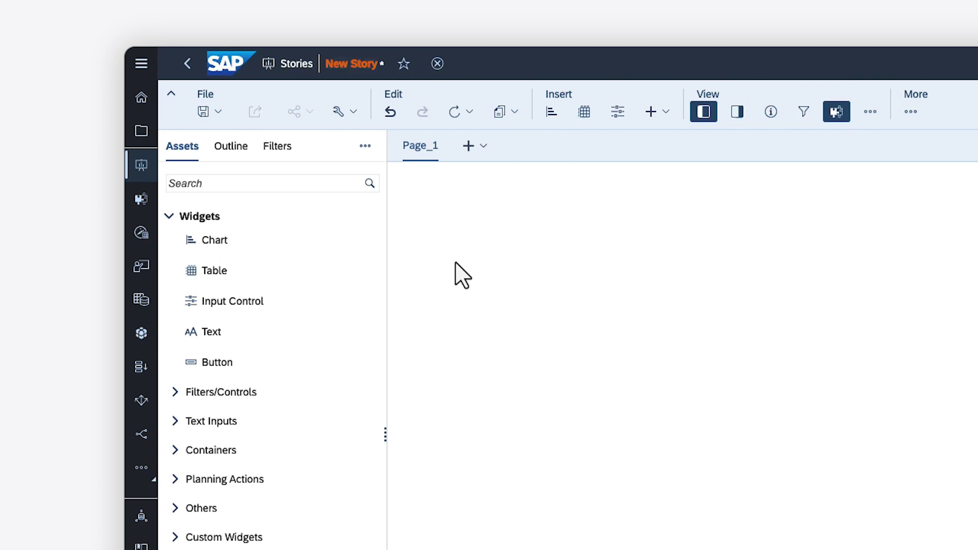
Step: Collapse the story toolbar into the condensed single-row menu bar
click(171, 95)
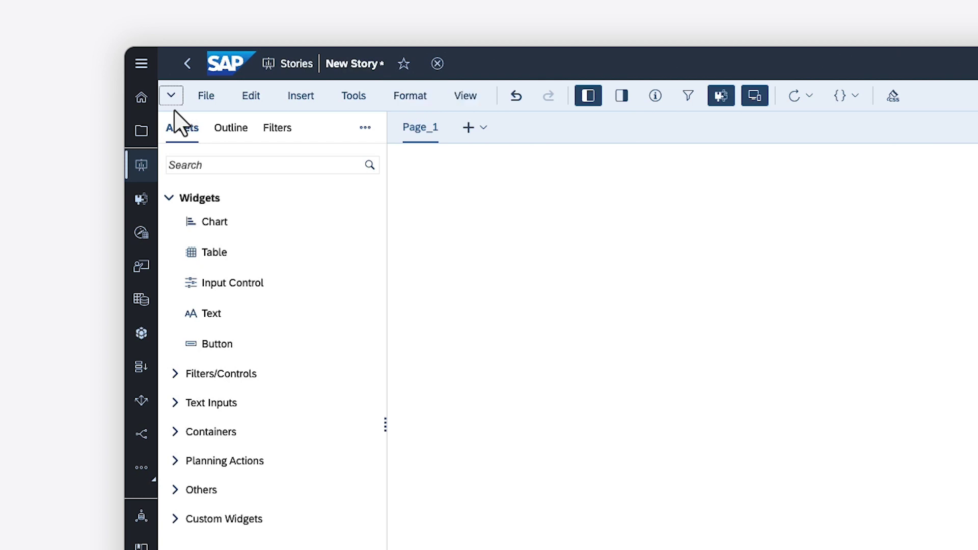
Step: Add the BestRunJuice sample model from the Samples folder as the story's data source
click(355, 97)
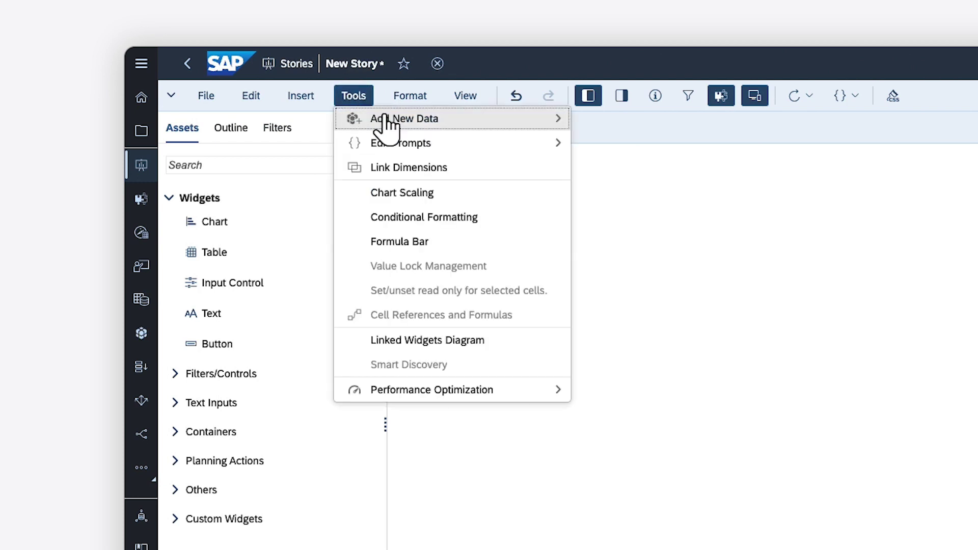
mouse_move(484, 135)
click(632, 122)
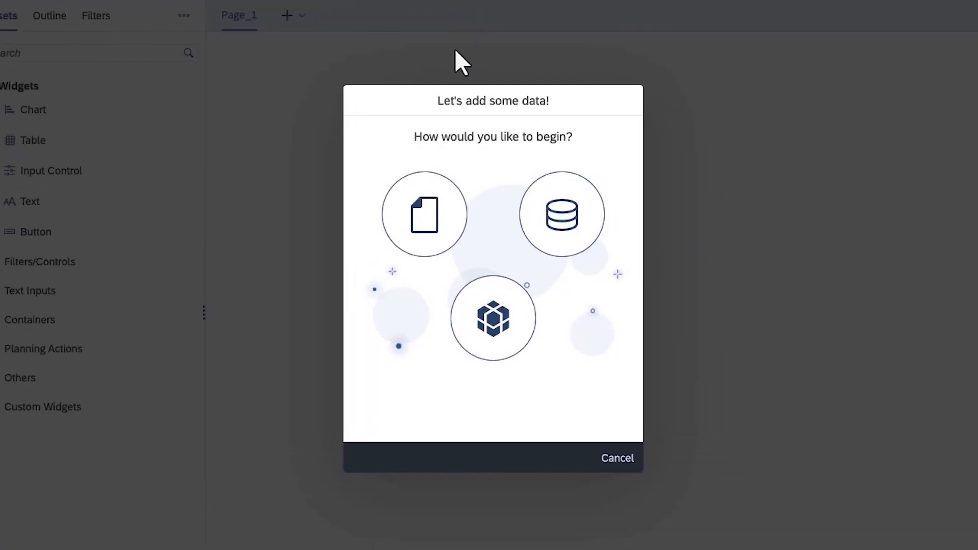
click(675, 439)
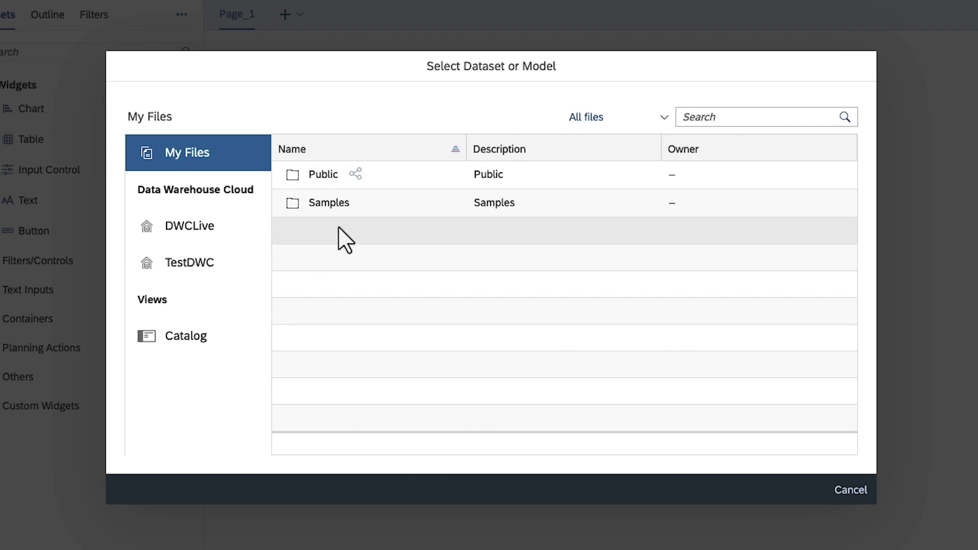
click(326, 204)
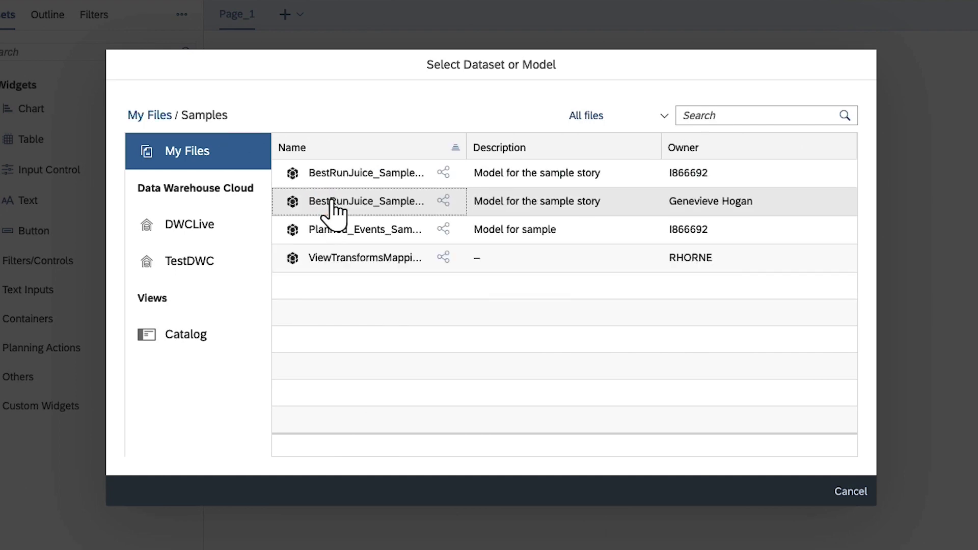
click(348, 179)
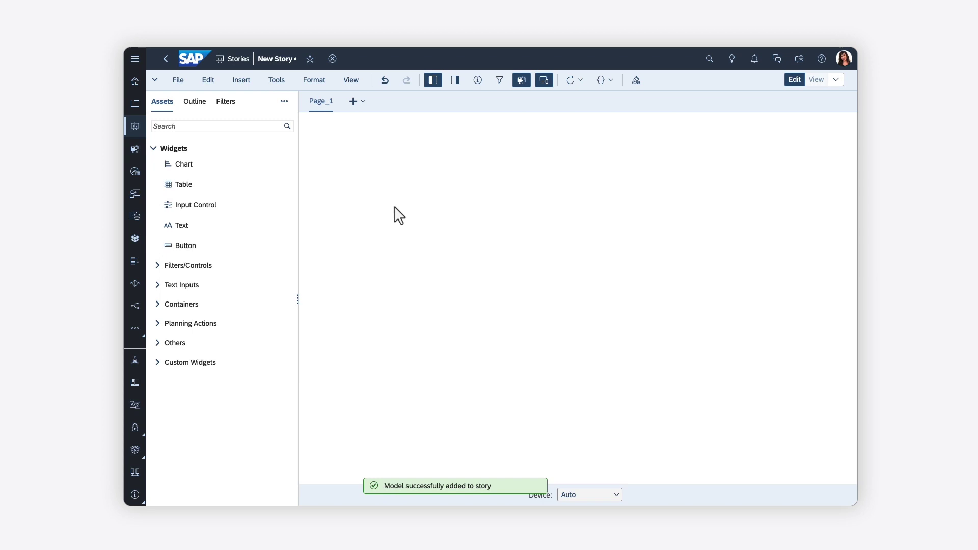
Step: Turn Advanced Mode off to compare the insertable widgets, then turn it back on
click(241, 80)
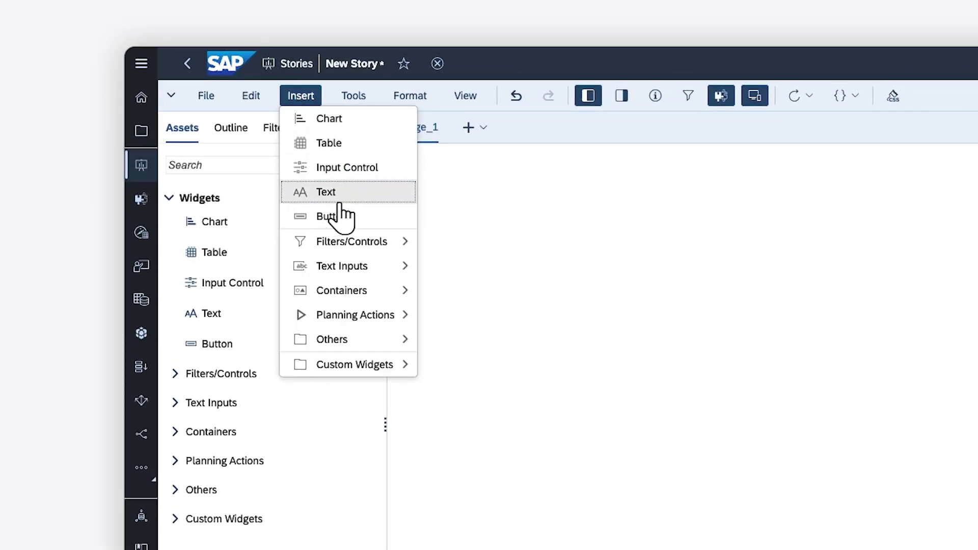
mouse_move(340, 246)
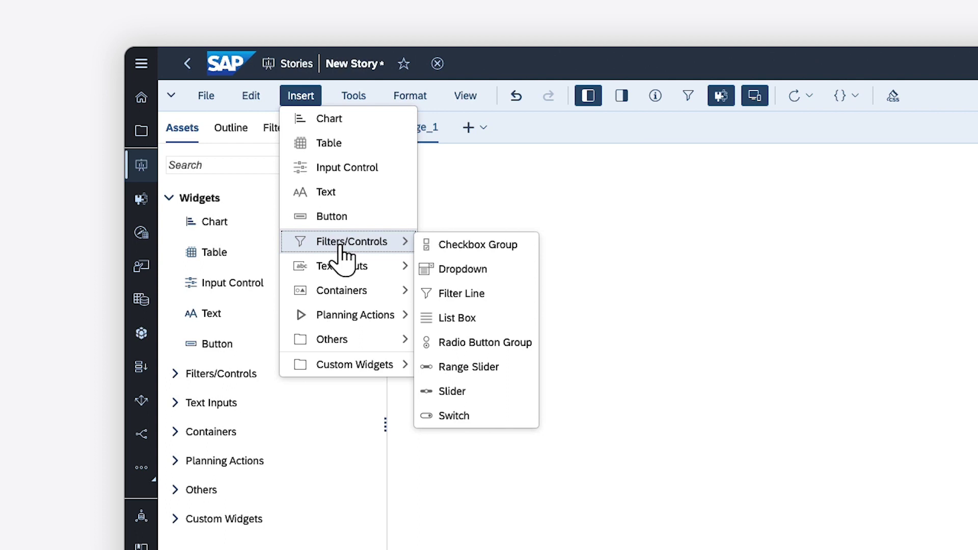
click(355, 97)
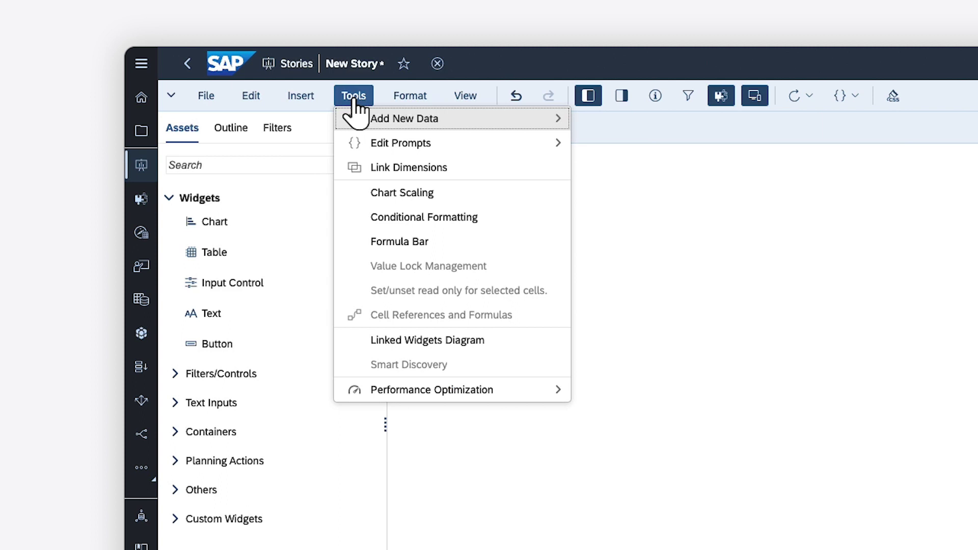
click(721, 97)
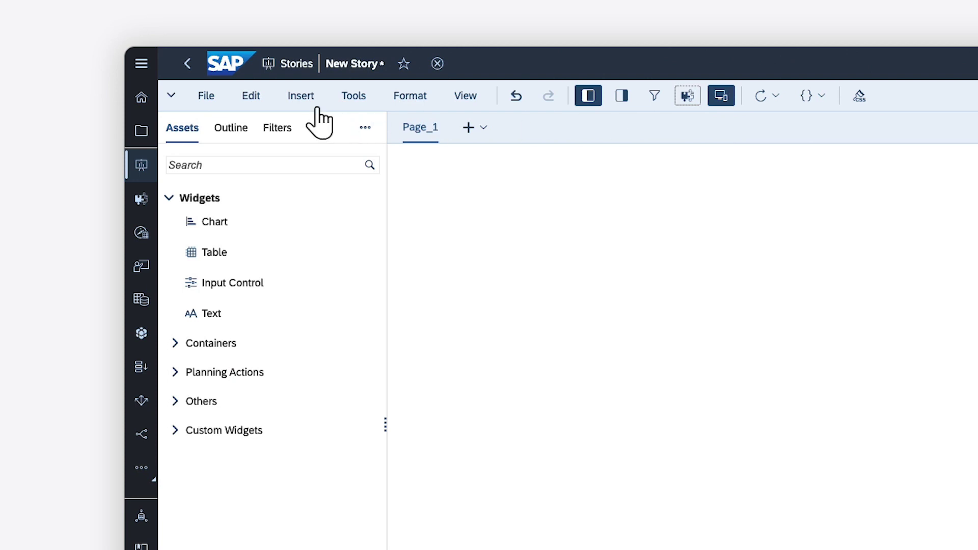
click(301, 97)
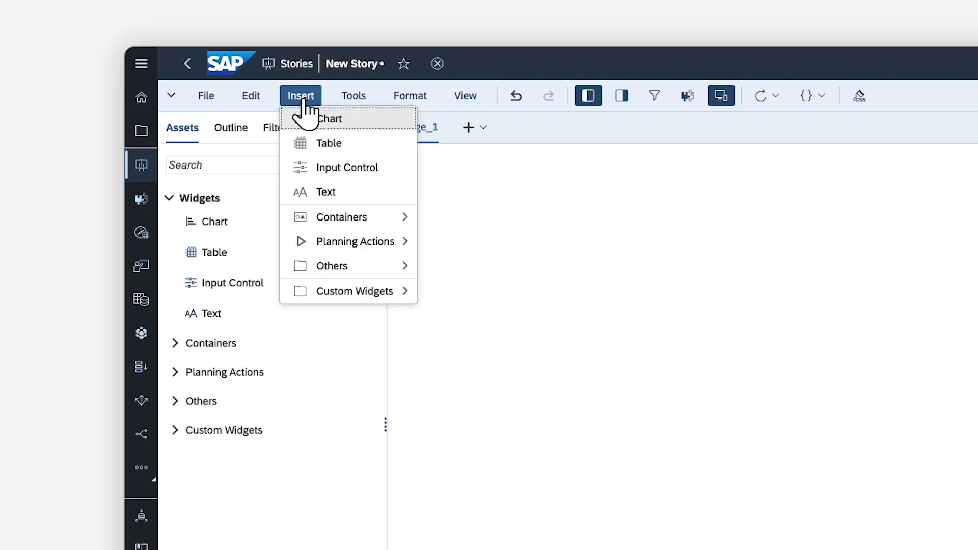
click(687, 97)
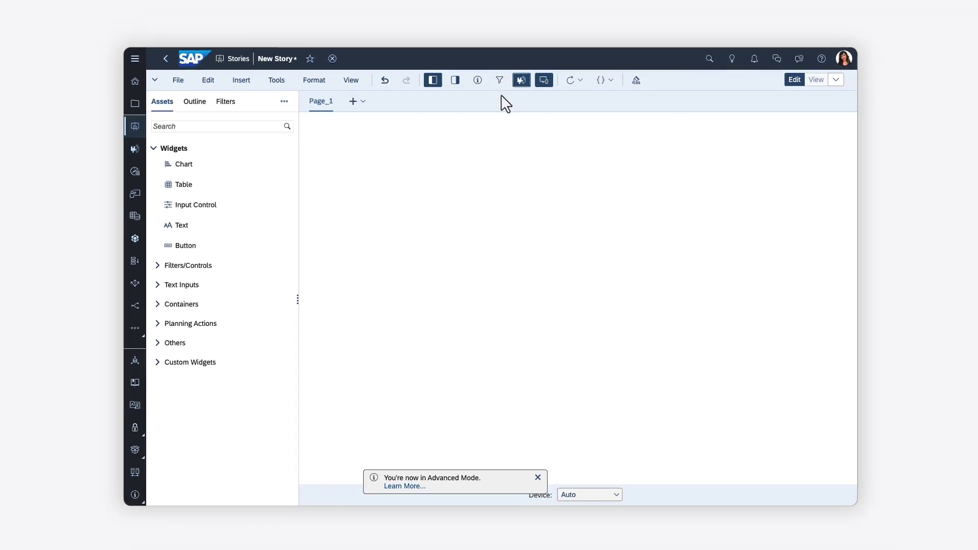
Step: Toggle the Assets panel off and on, open Builder, and open then close the Errors/Reference List
click(433, 80)
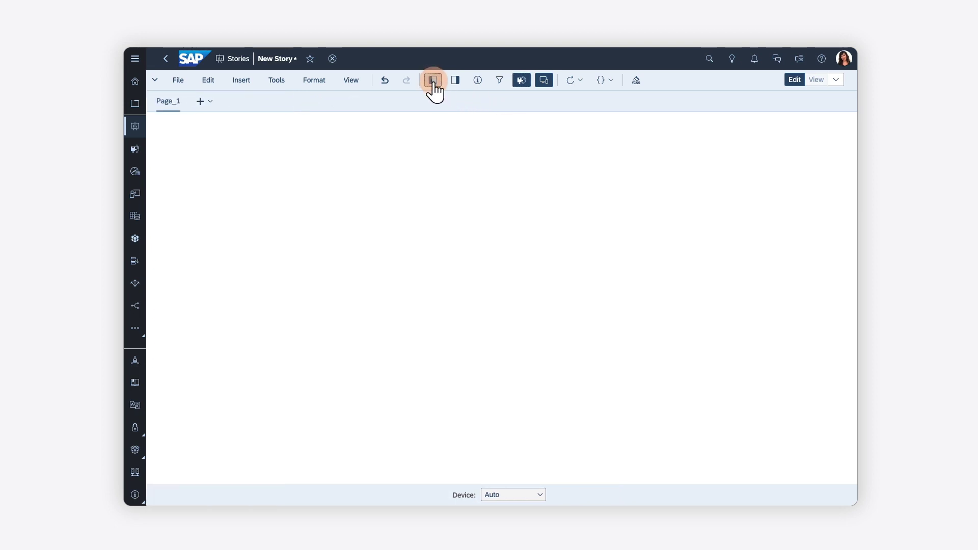
click(433, 82)
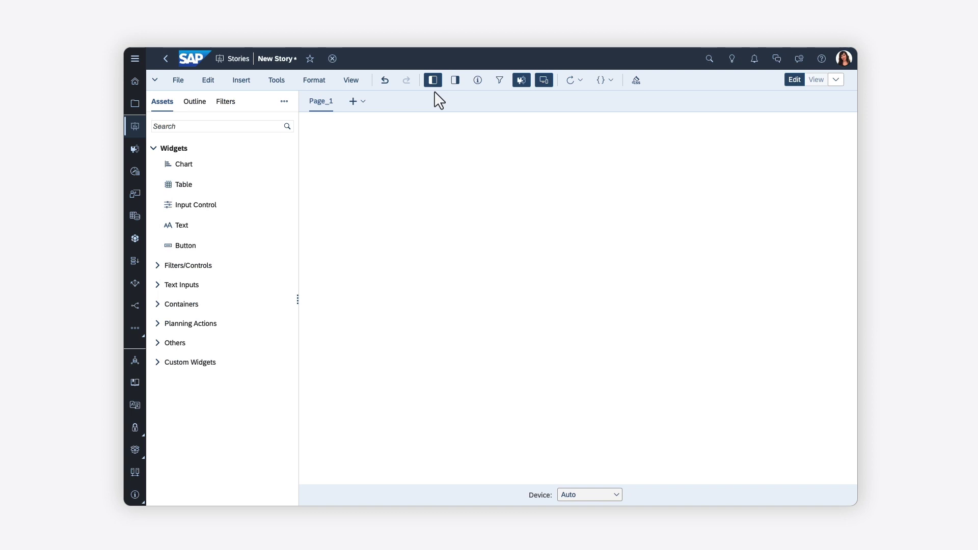
click(456, 80)
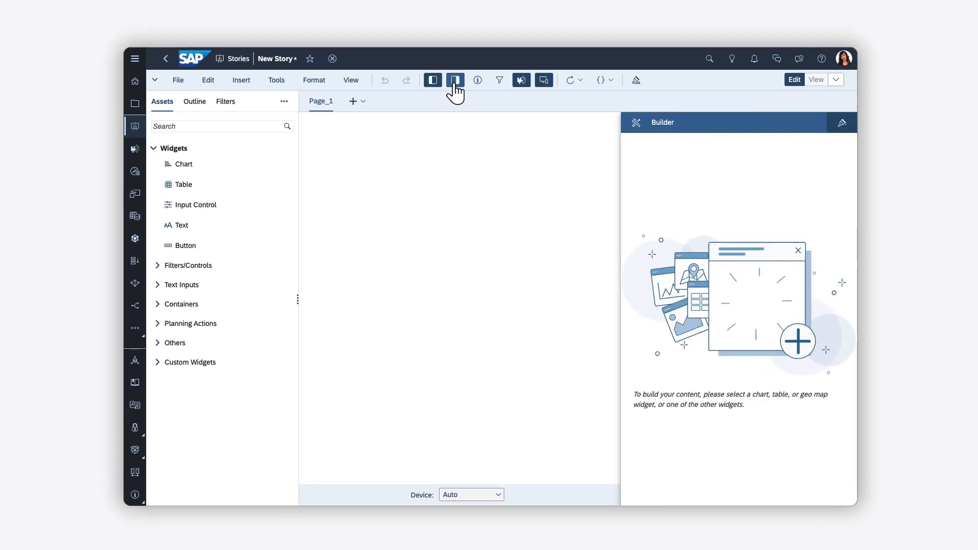
click(477, 83)
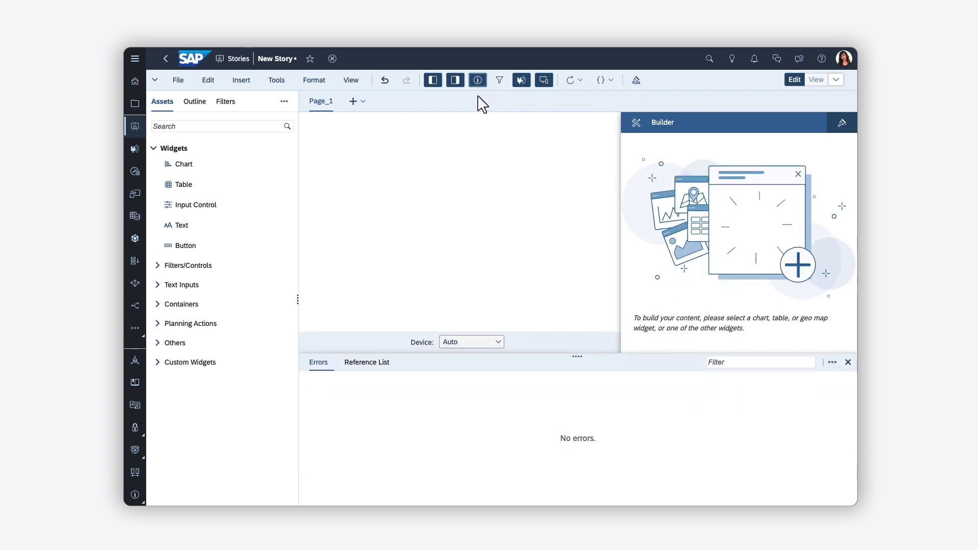
click(477, 82)
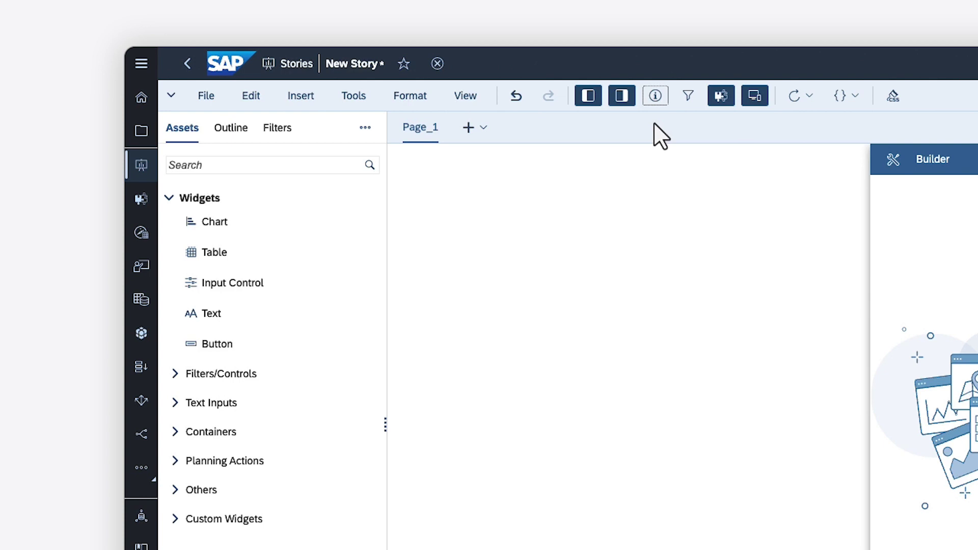
Step: Drag a Chart onto the top left of Page_1 and show the Outline tab
drag(211, 223, 404, 170)
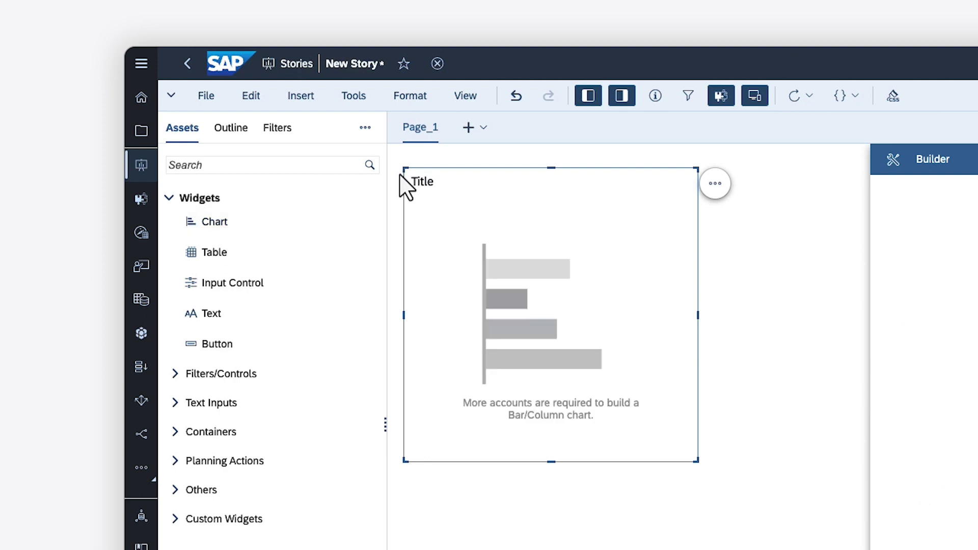
click(232, 133)
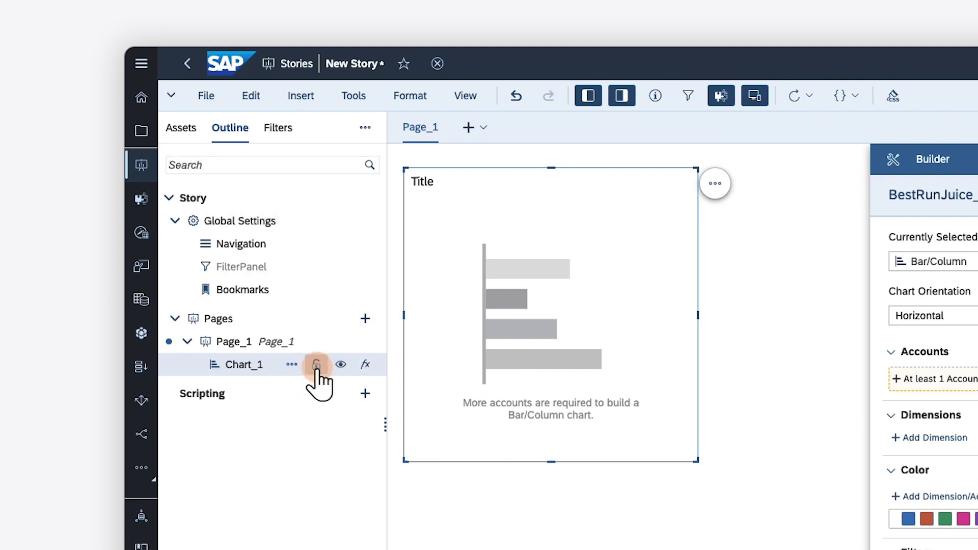
Step: Lock Chart_1 in the outline, hide and reshow it, and preview its scripting events
click(316, 366)
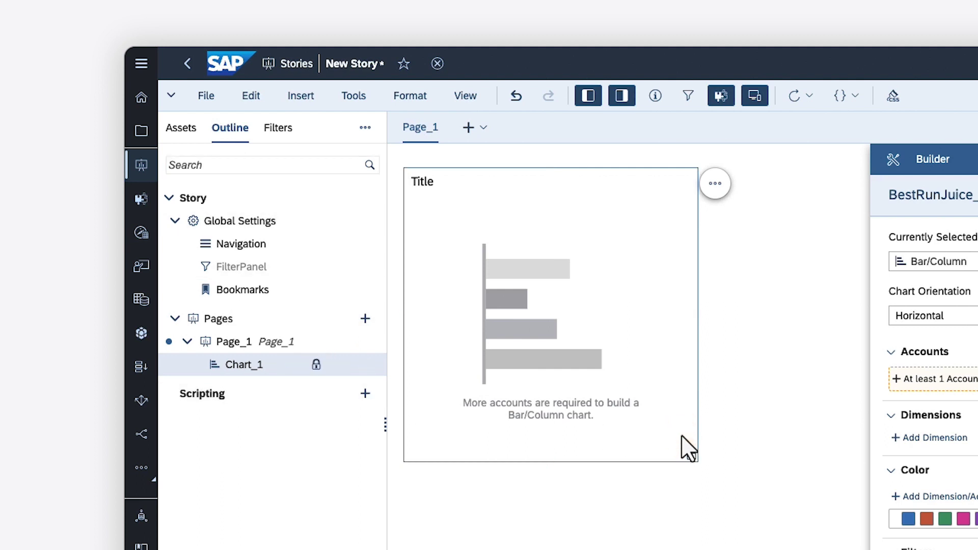
click(340, 364)
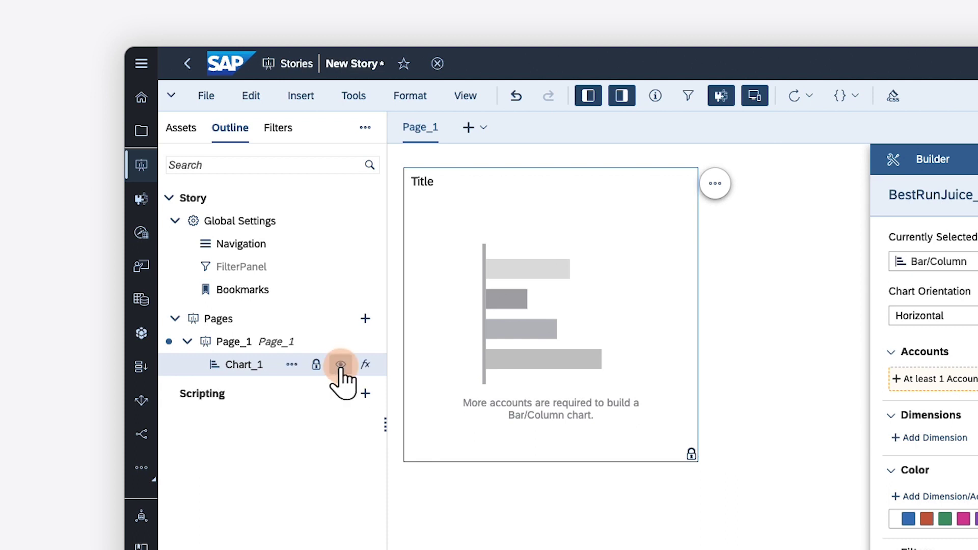
click(340, 365)
click(365, 365)
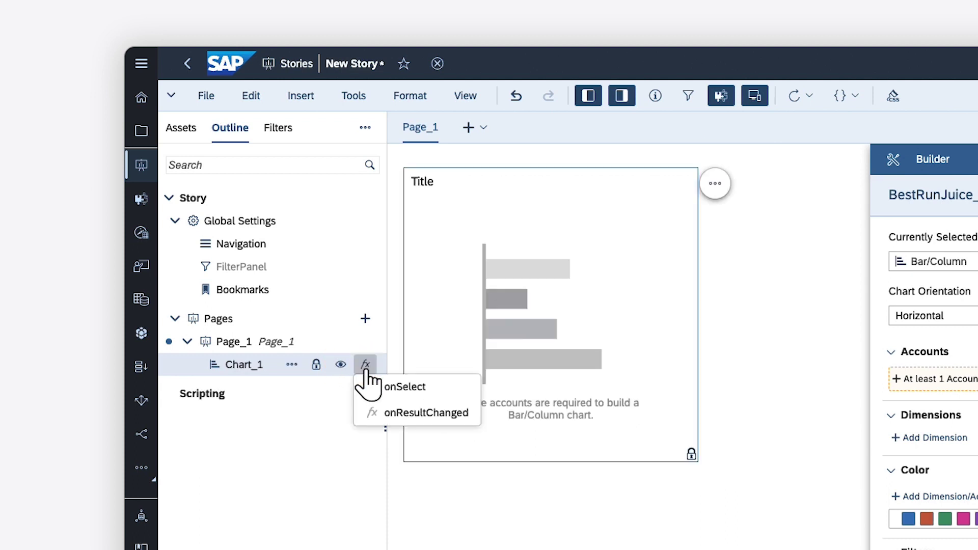
click(365, 364)
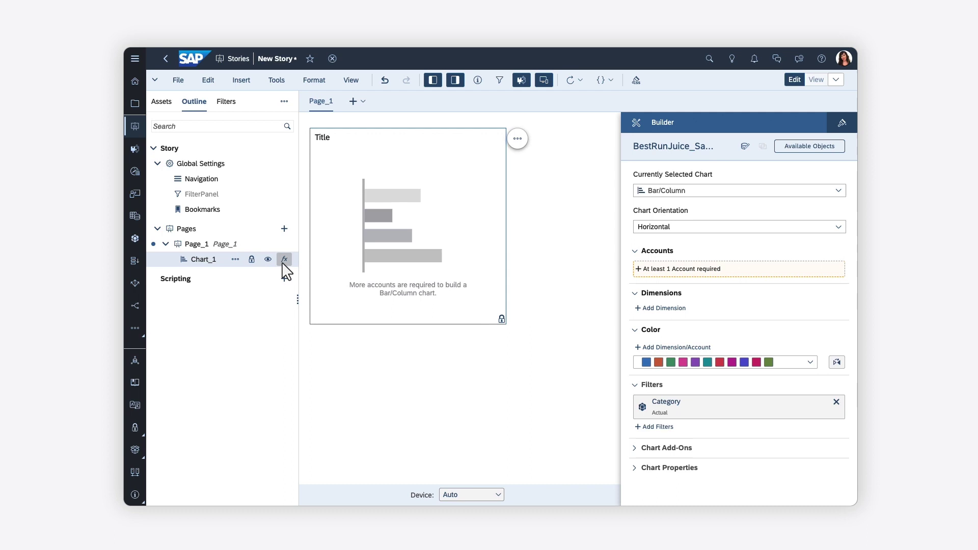
click(200, 164)
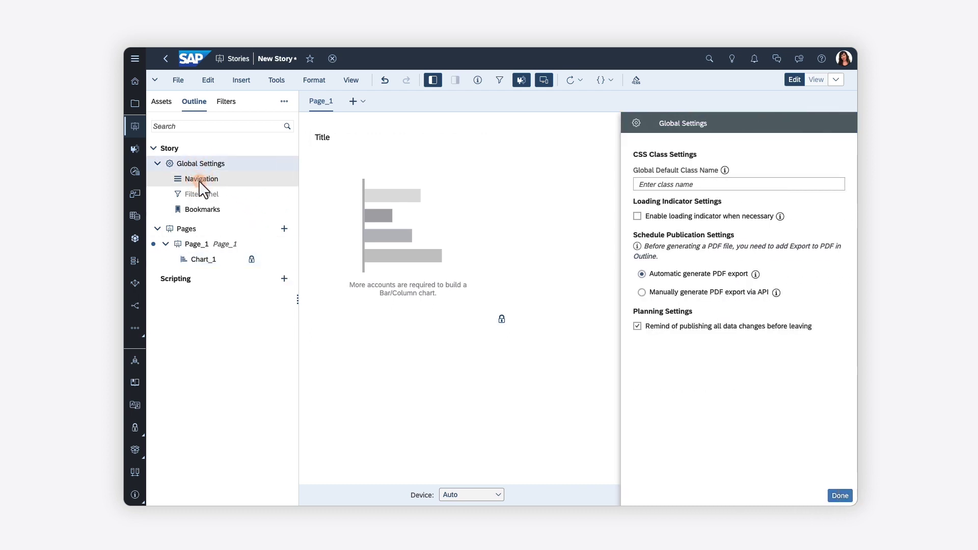
click(201, 181)
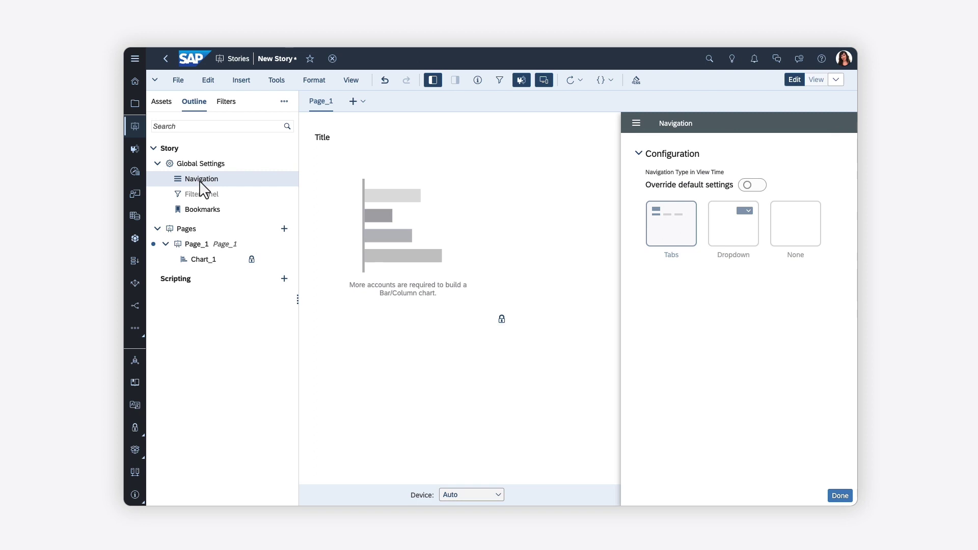
click(202, 196)
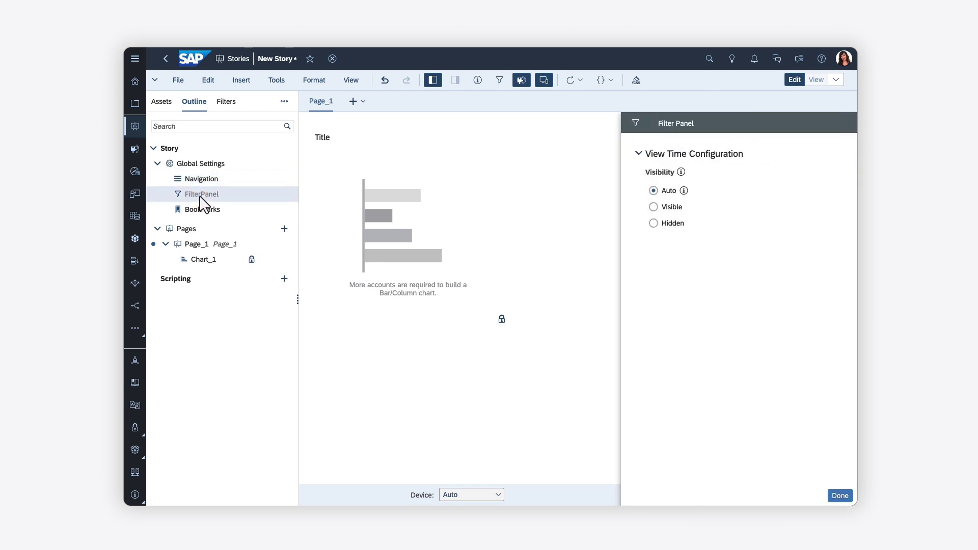
click(200, 212)
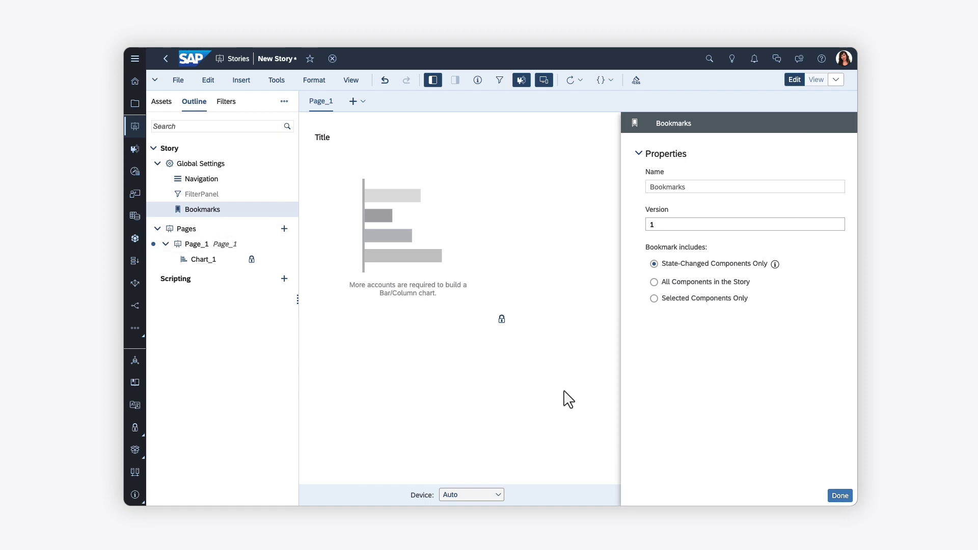
click(840, 495)
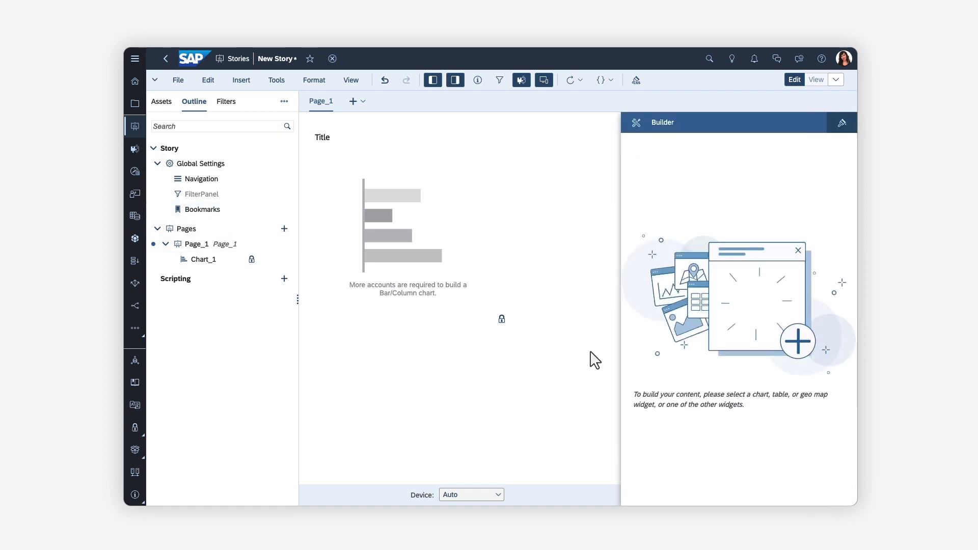
click(178, 80)
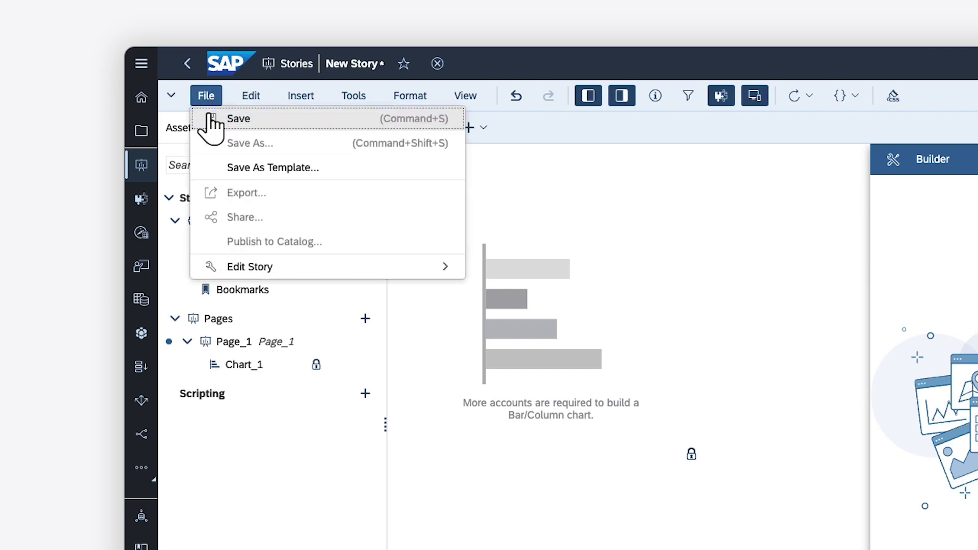
mouse_move(252, 270)
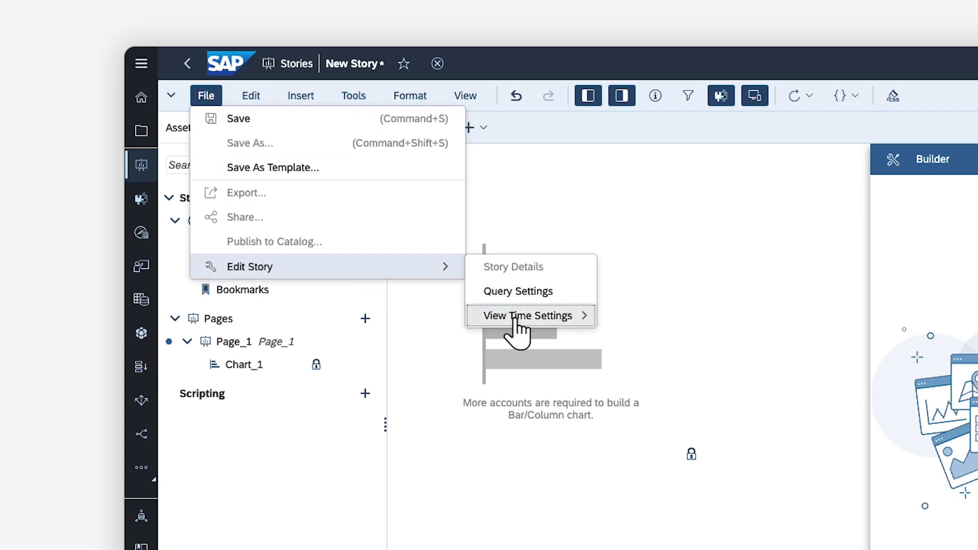
mouse_move(514, 318)
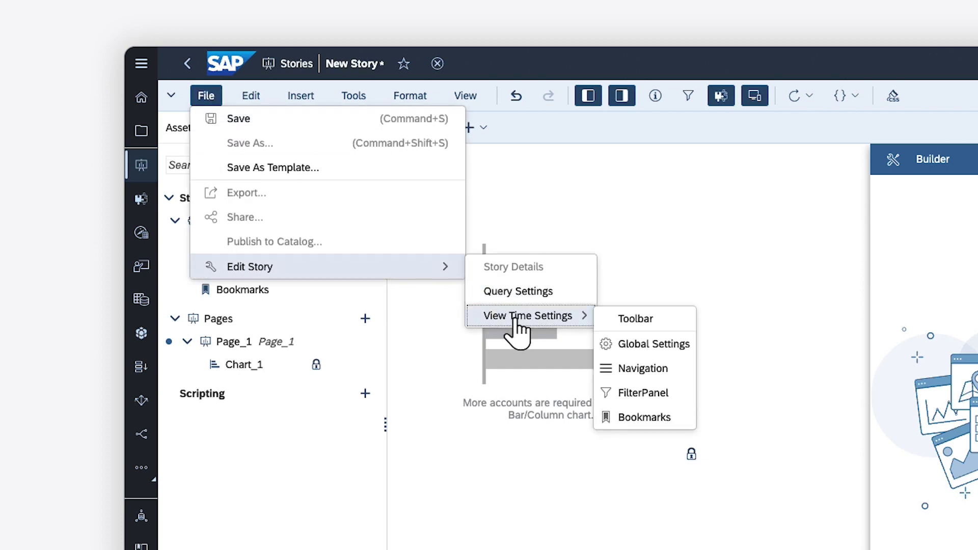
click(643, 321)
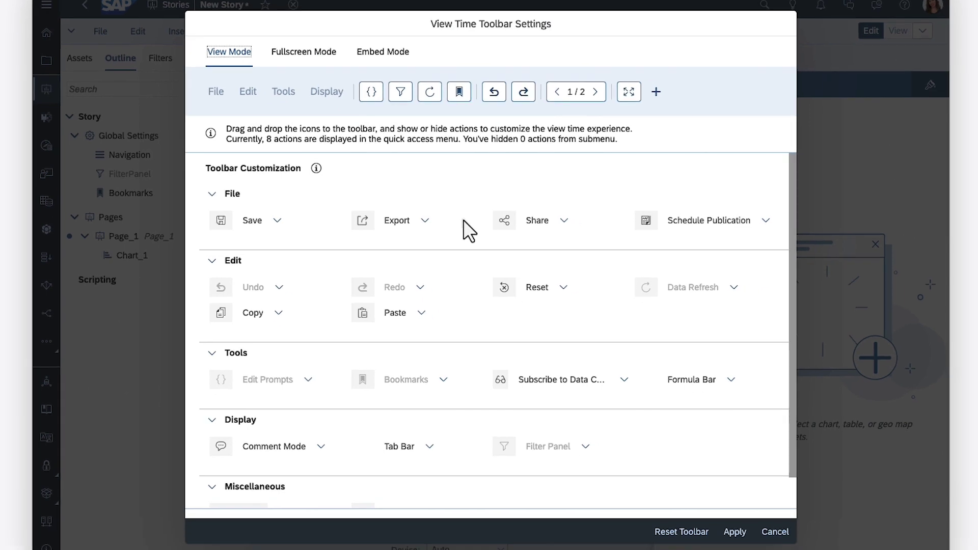
click(776, 533)
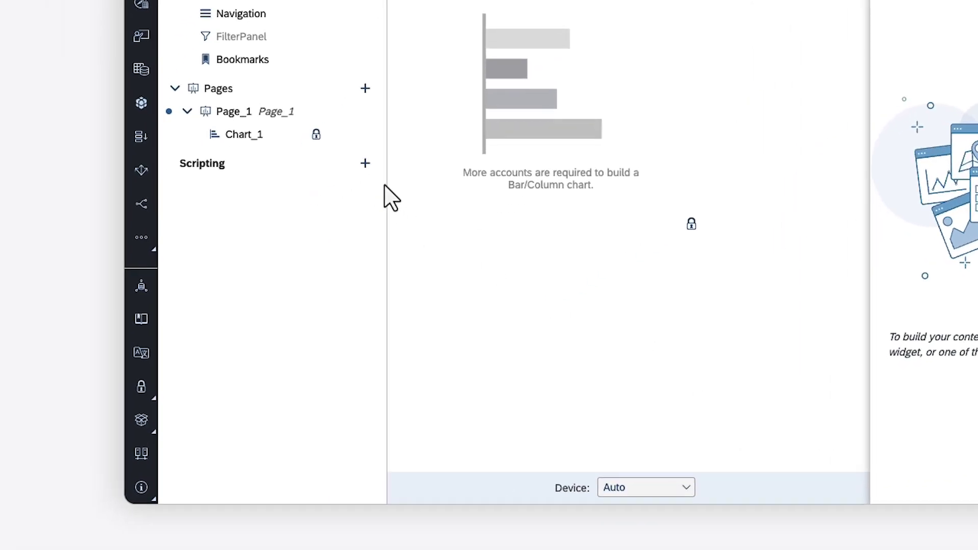
click(229, 280)
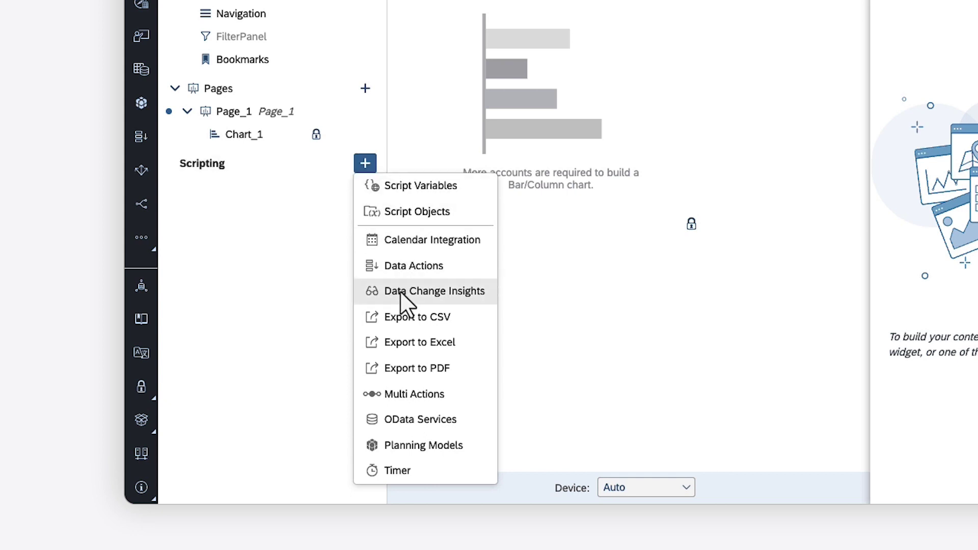
Step: Add an Export to CSV scripting object, delete ExportToCSV_1, then show the Filters tab
click(410, 317)
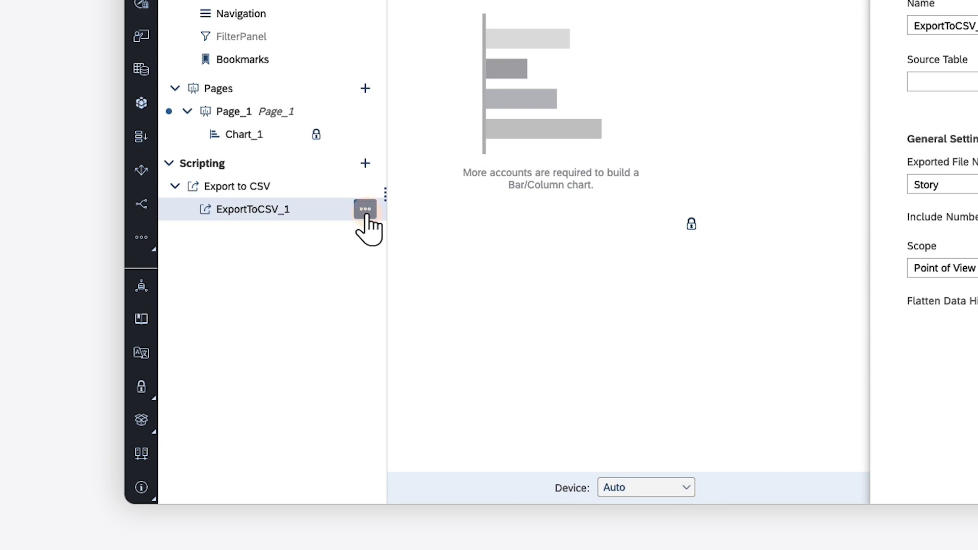
click(365, 210)
click(392, 335)
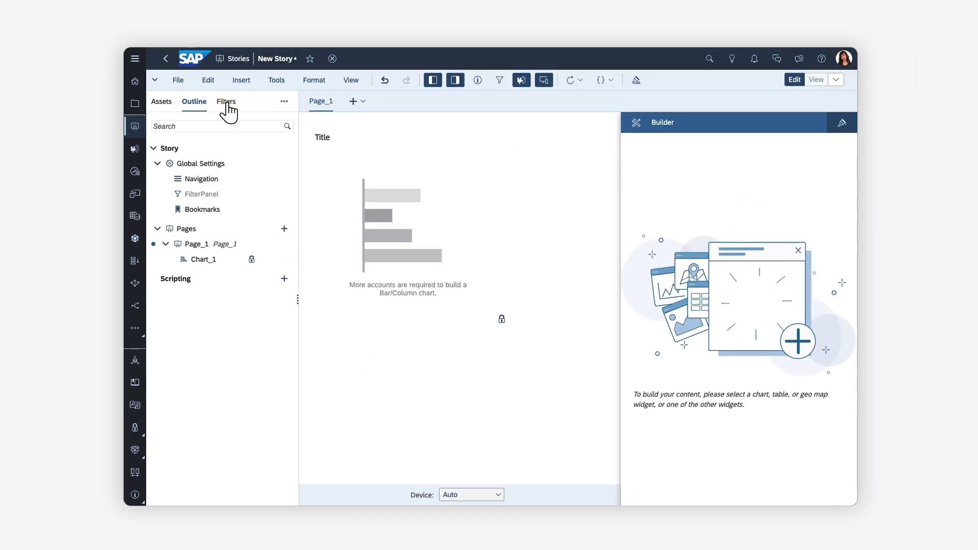
click(227, 105)
Step: Add a Location dimension filter with Exclude selected members set to Oregon, then return to Outline
click(352, 164)
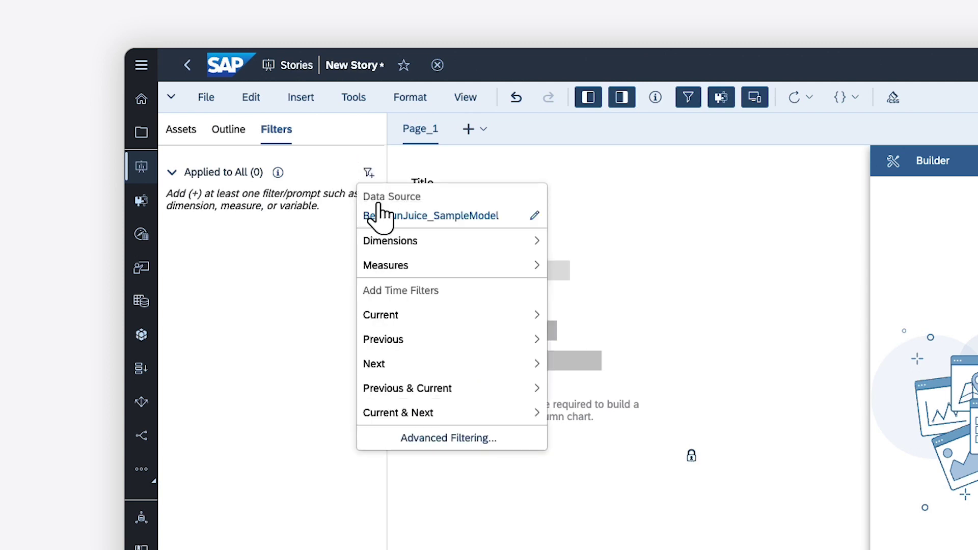
click(388, 241)
click(387, 270)
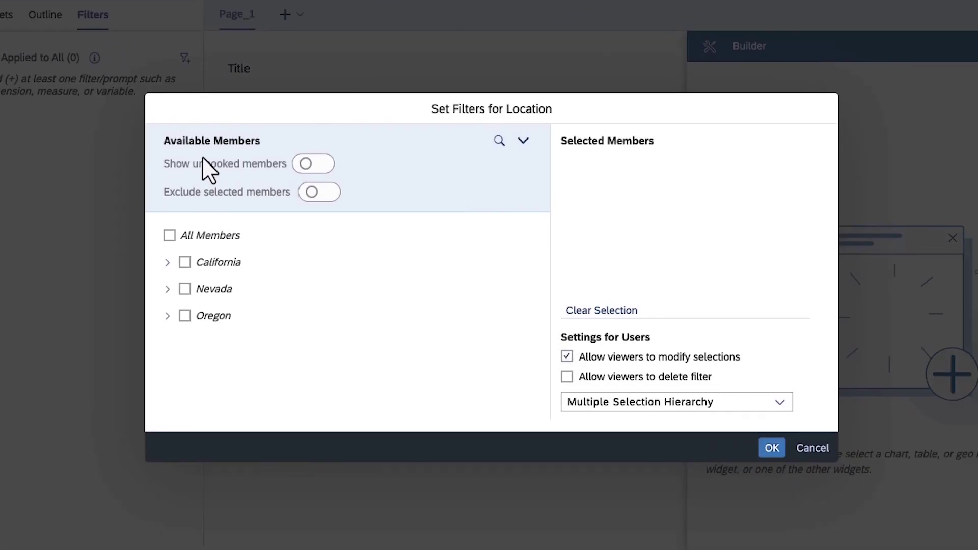
click(326, 193)
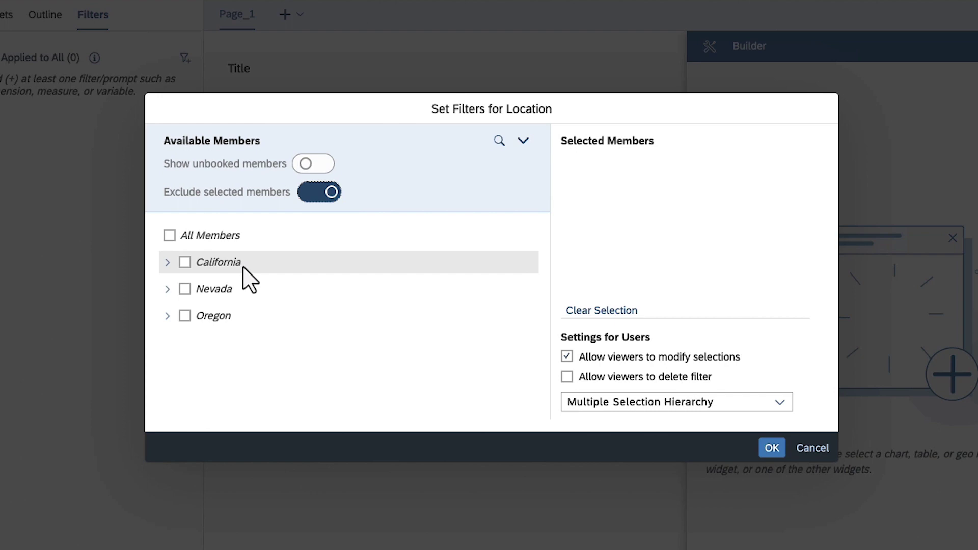
click(185, 315)
click(770, 450)
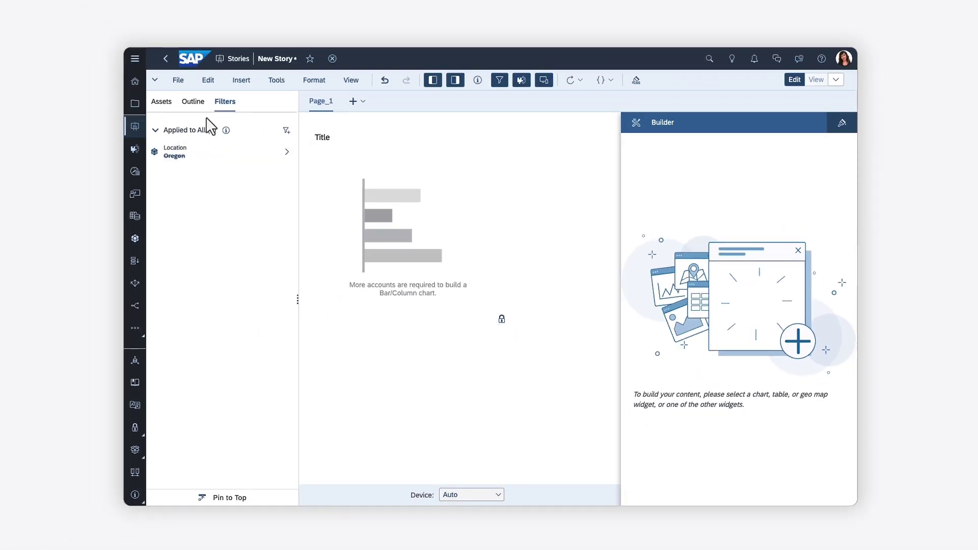
click(74, 30)
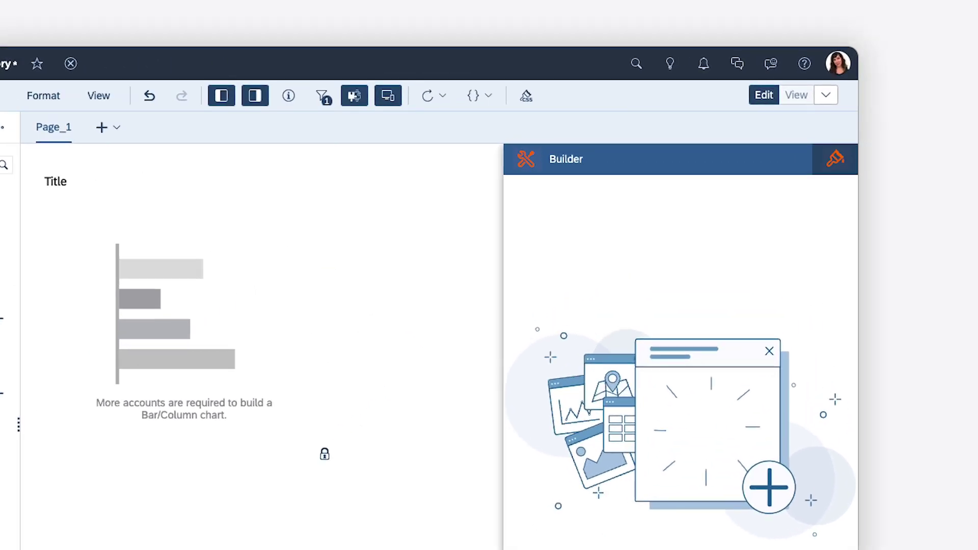
Step: Give Chart_1 Gross Margin as its account and Product as its dimension
click(277, 381)
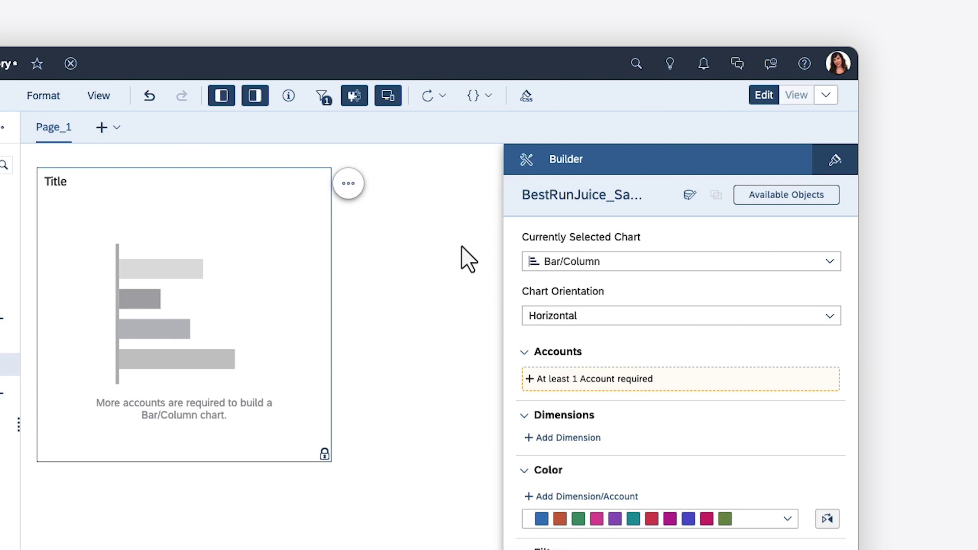
mouse_move(564, 198)
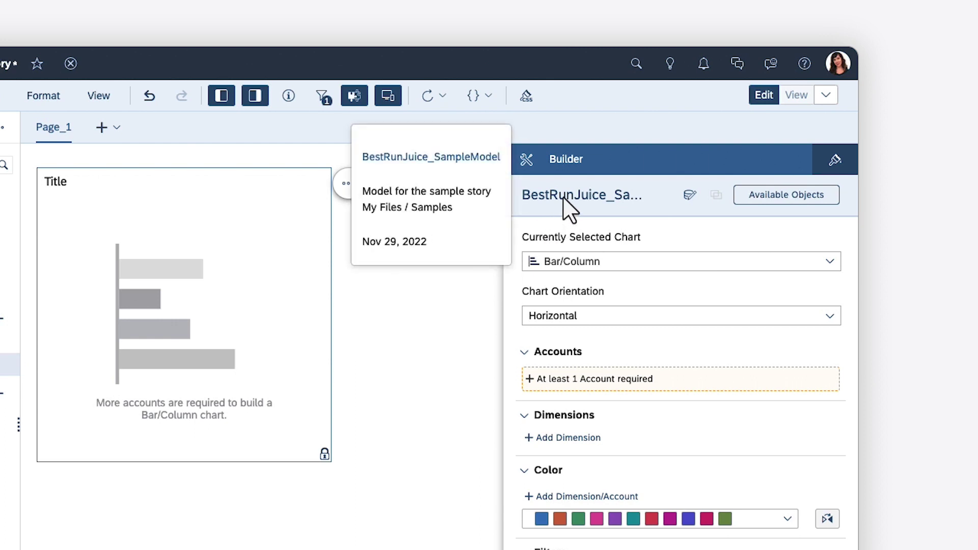
click(785, 197)
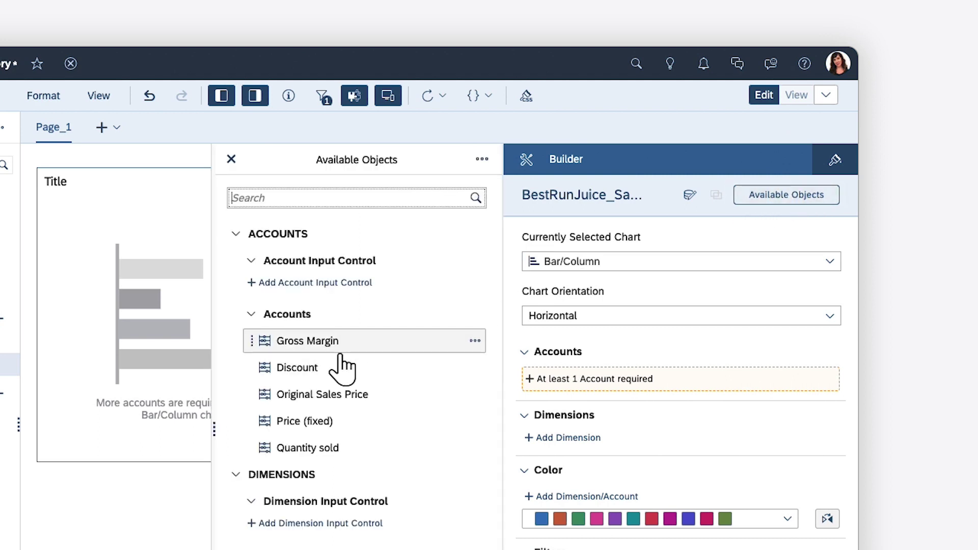
click(317, 350)
drag(317, 350, 618, 388)
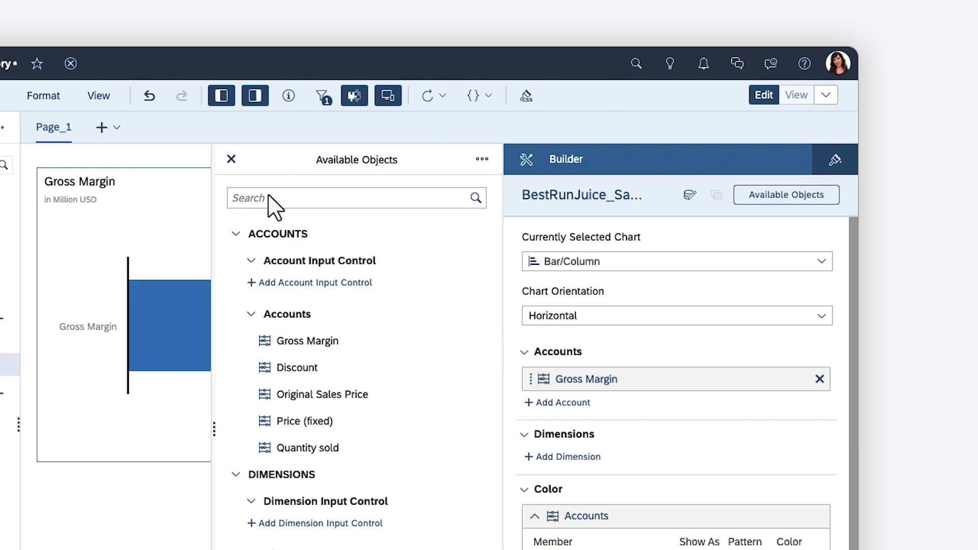
click(232, 159)
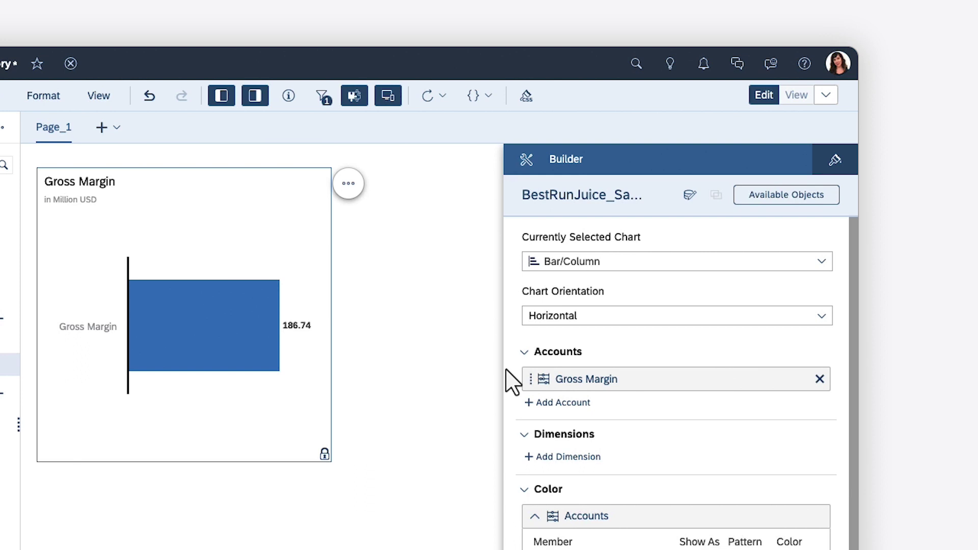
click(559, 459)
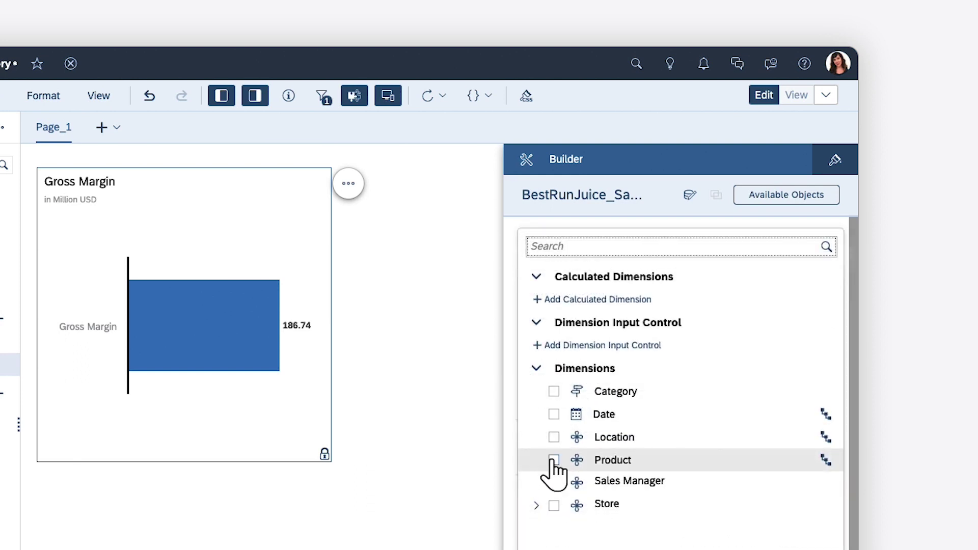
click(553, 460)
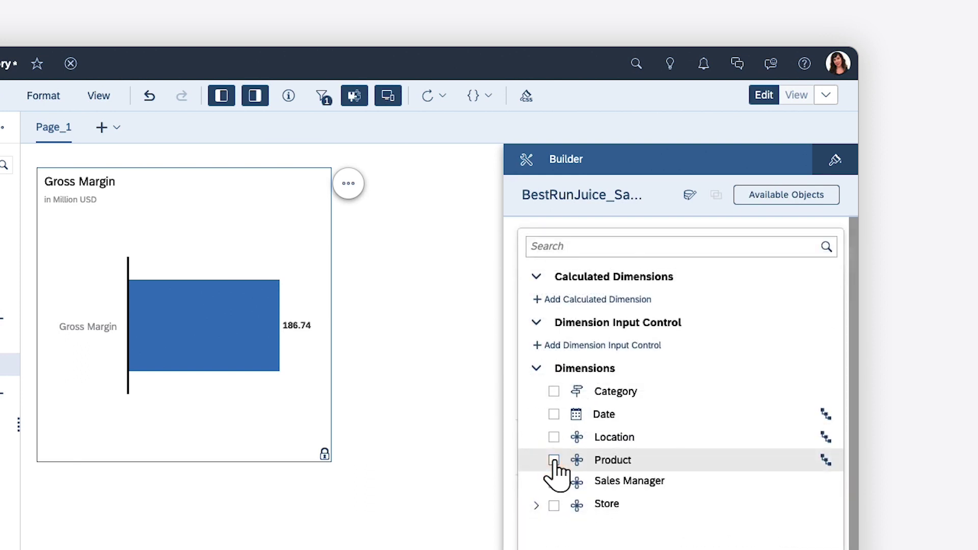
click(514, 464)
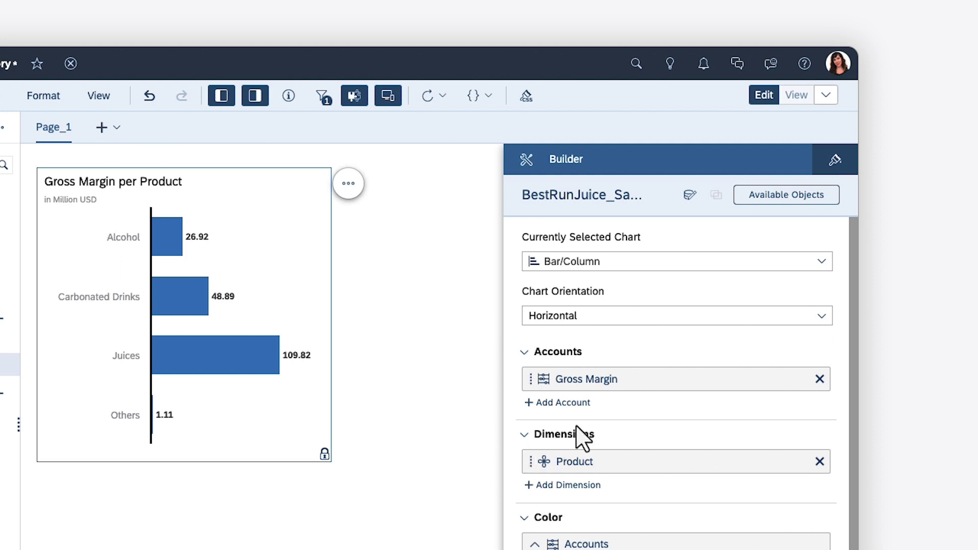
Step: Keep the Bar/Column chart type, expand Chart Add-Ons, and show the chart's Styling settings
click(821, 262)
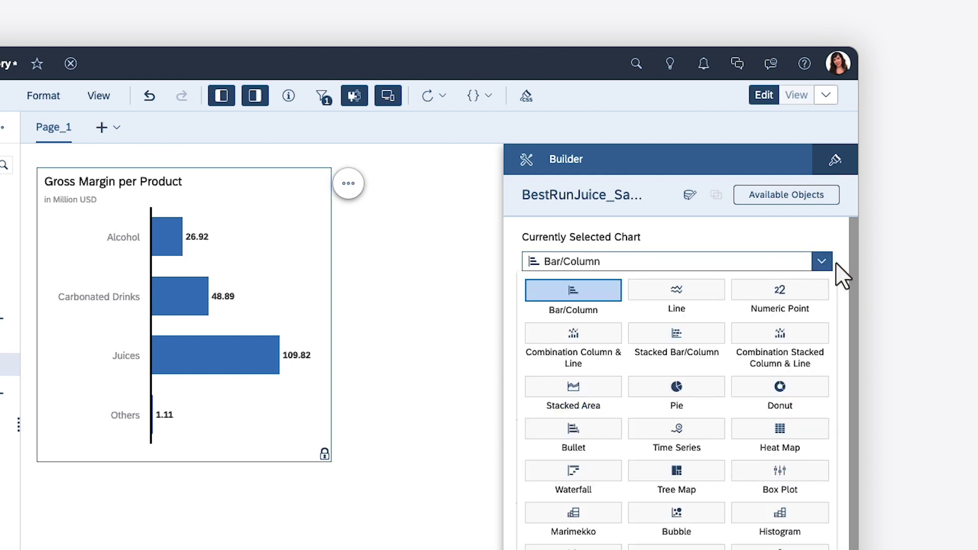
click(838, 262)
scroll(839, 261, down, 2)
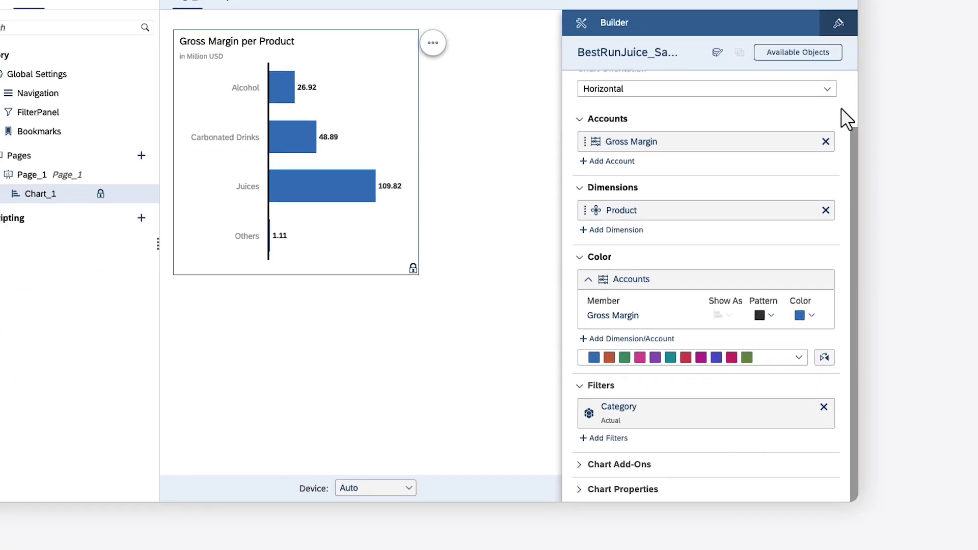
click(579, 465)
scroll(579, 474, down, 2)
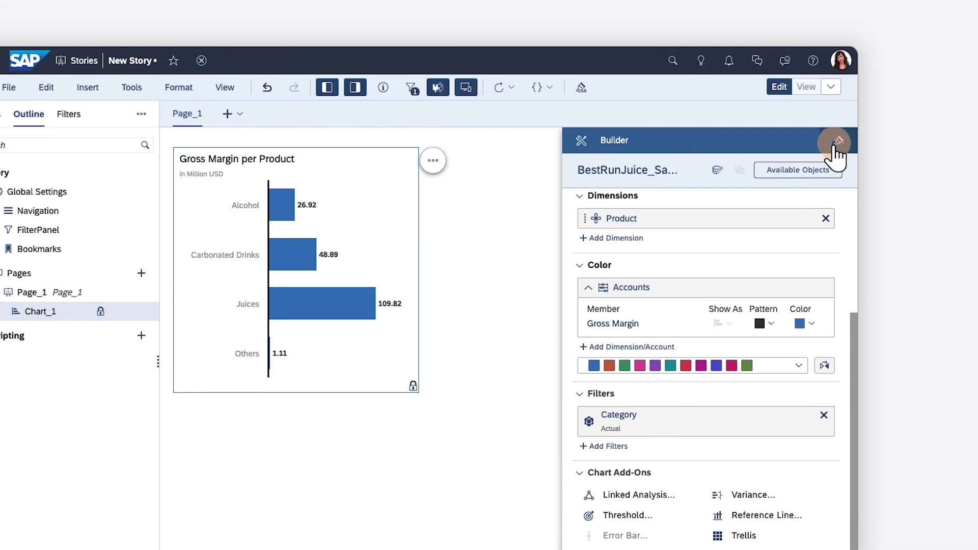
click(836, 26)
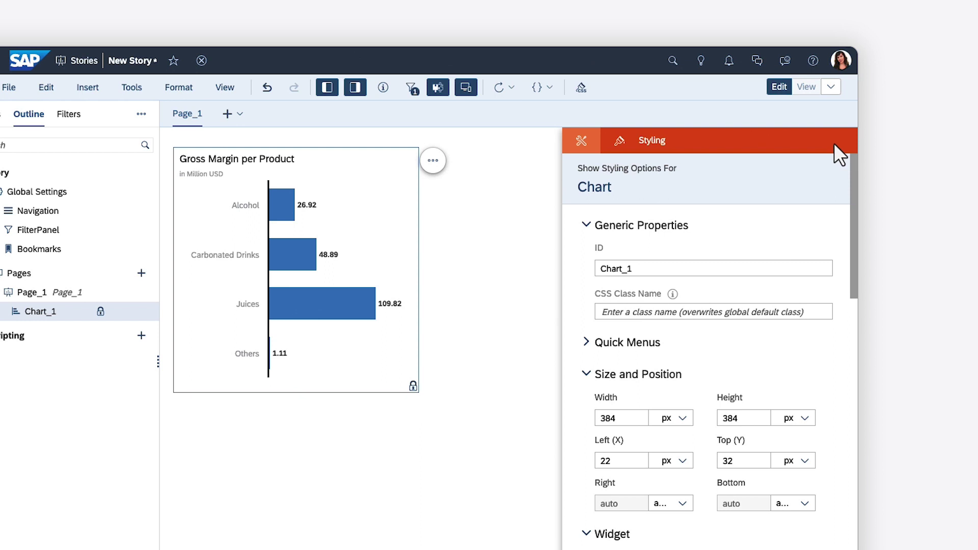
click(177, 91)
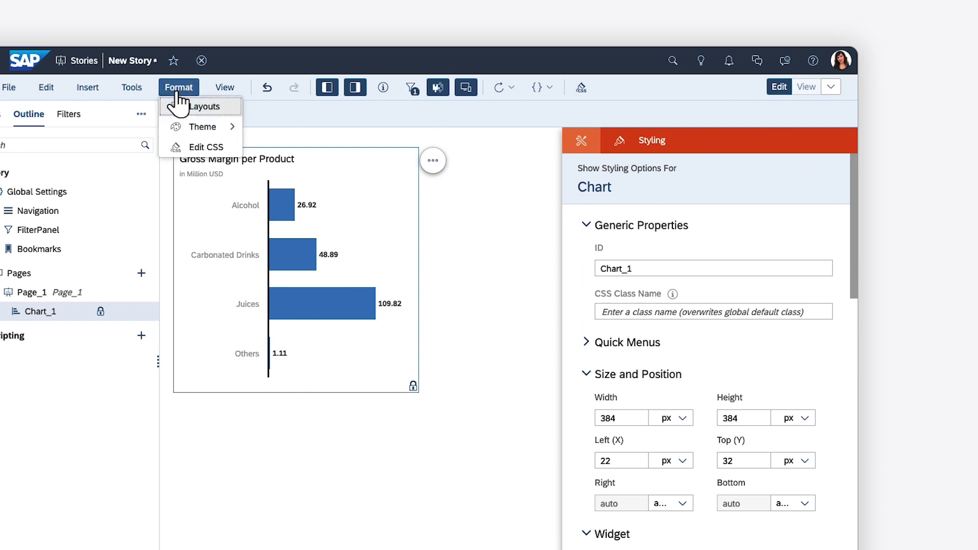
mouse_move(199, 129)
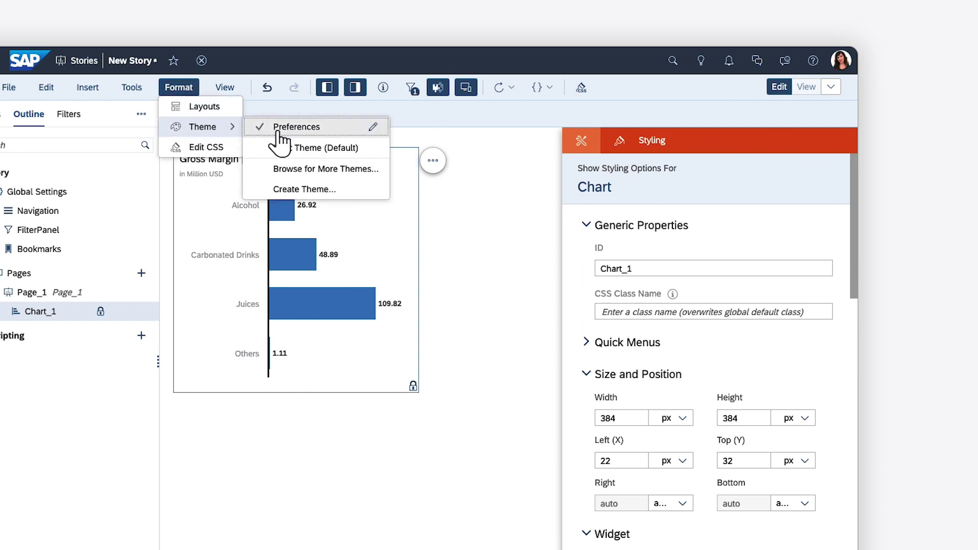
click(330, 190)
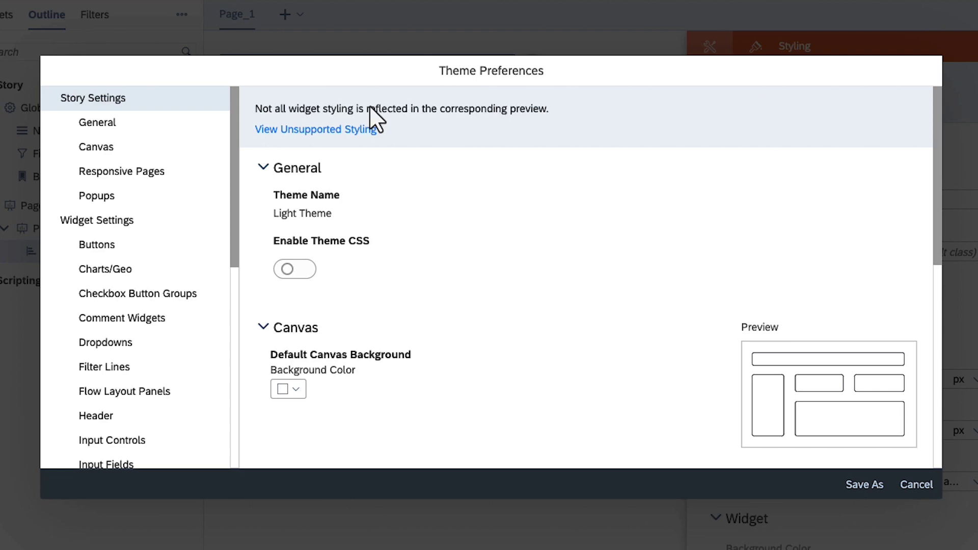
click(916, 487)
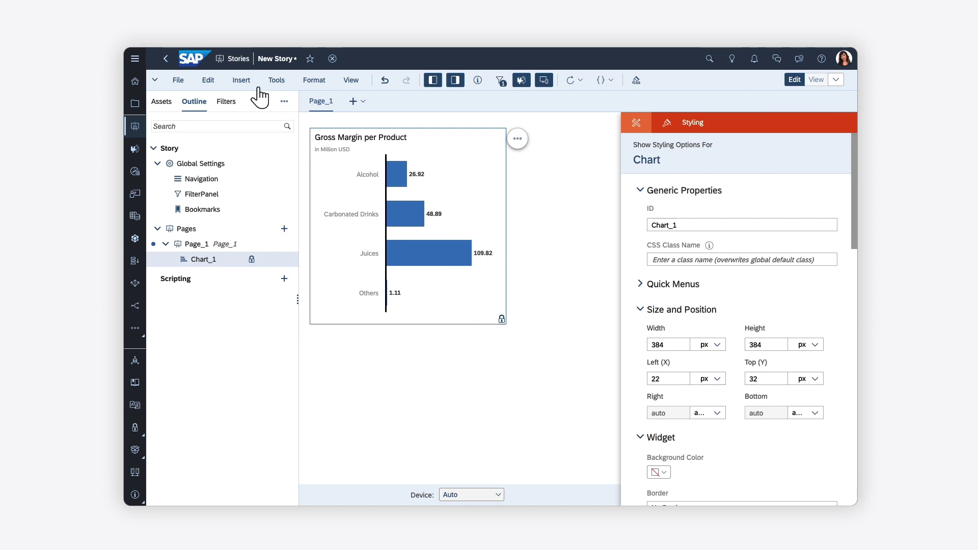
Step: Discard the new story and open the Dashboard story in edit mode
click(237, 60)
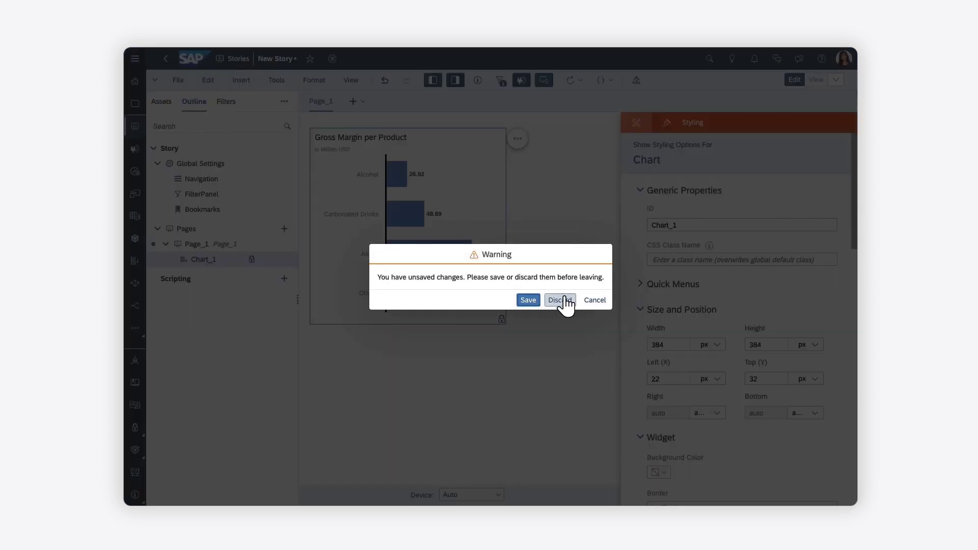
click(560, 301)
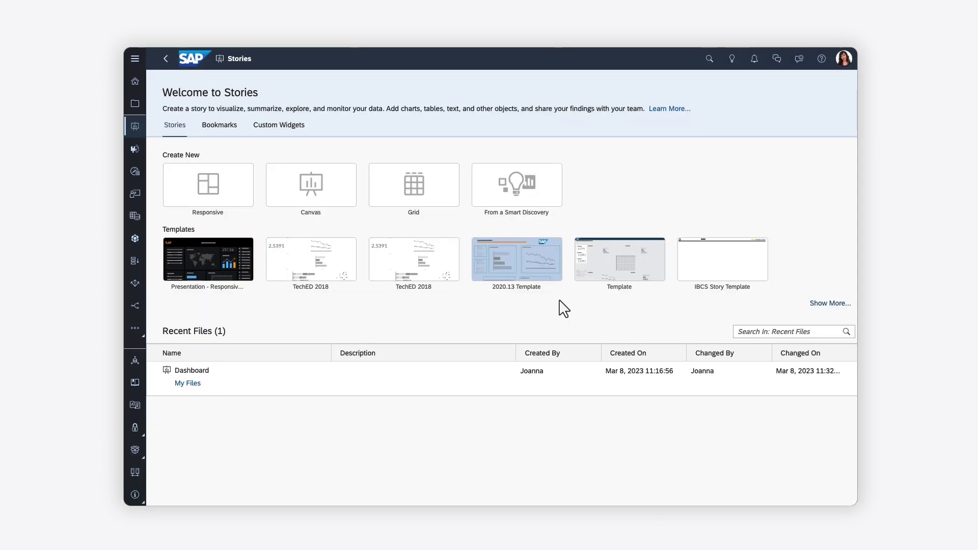
click(188, 374)
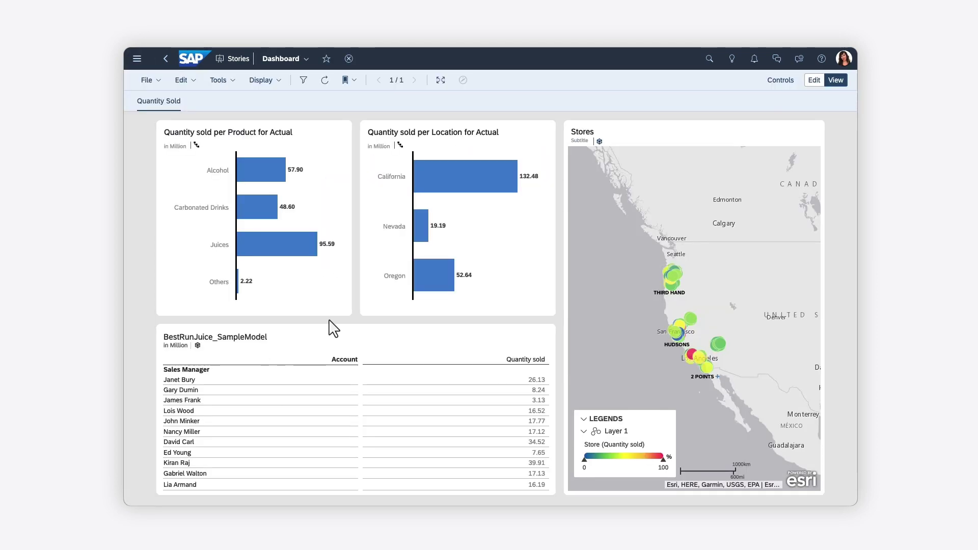
click(814, 80)
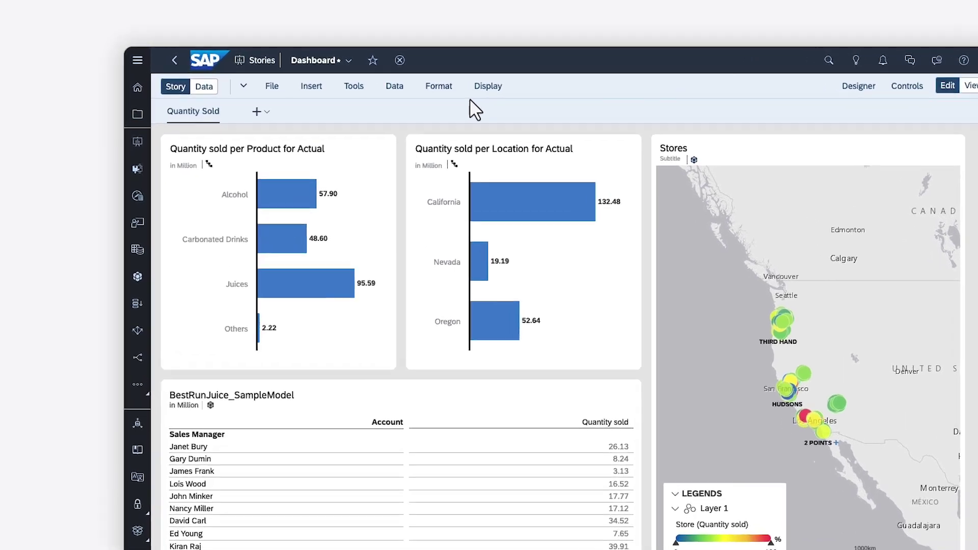
Step: Try converting Dashboard to Optimized Design Experience, accept the optimized presentation table, then cancel
click(272, 86)
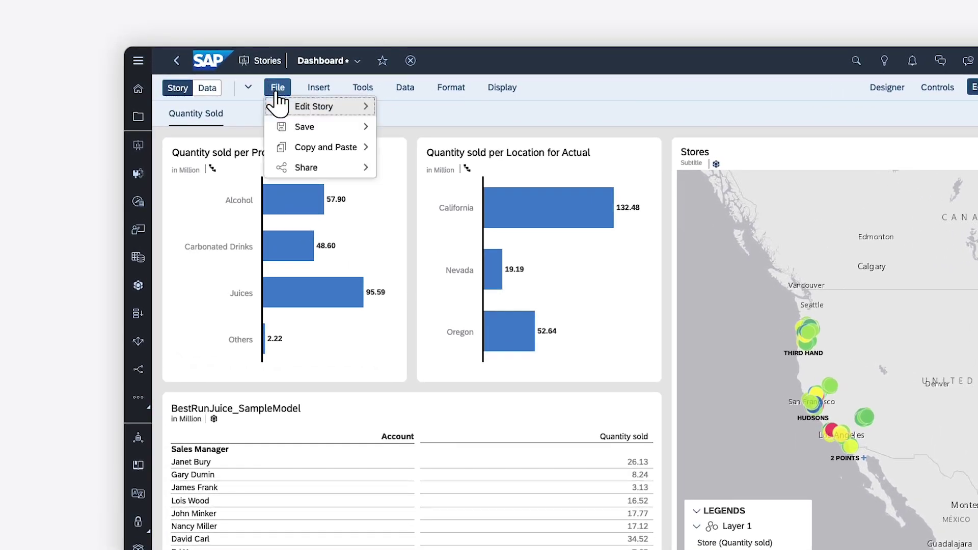
click(297, 123)
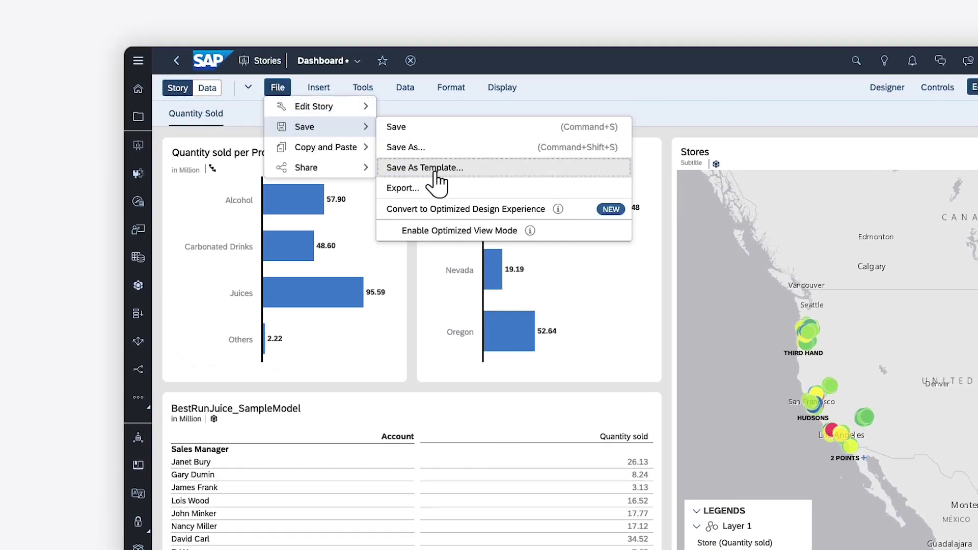
click(441, 208)
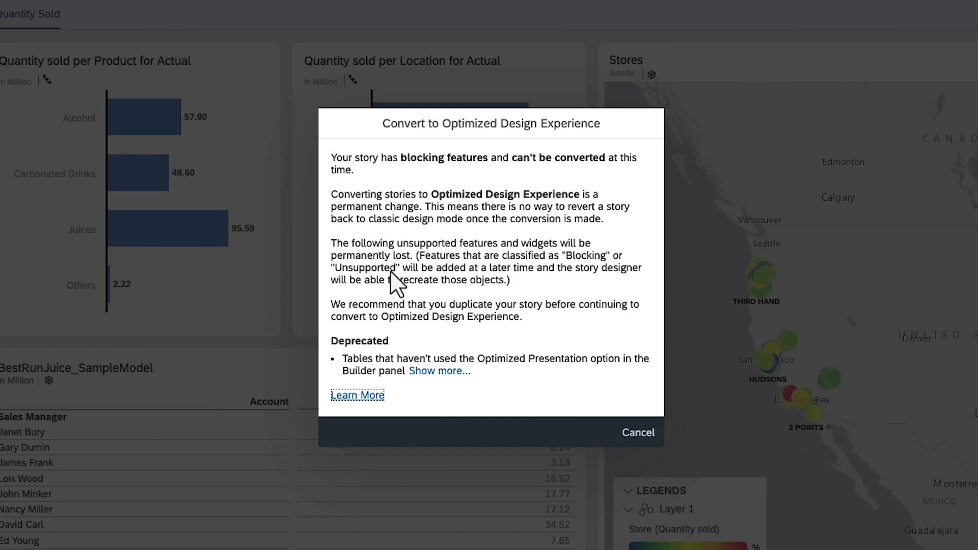
click(440, 372)
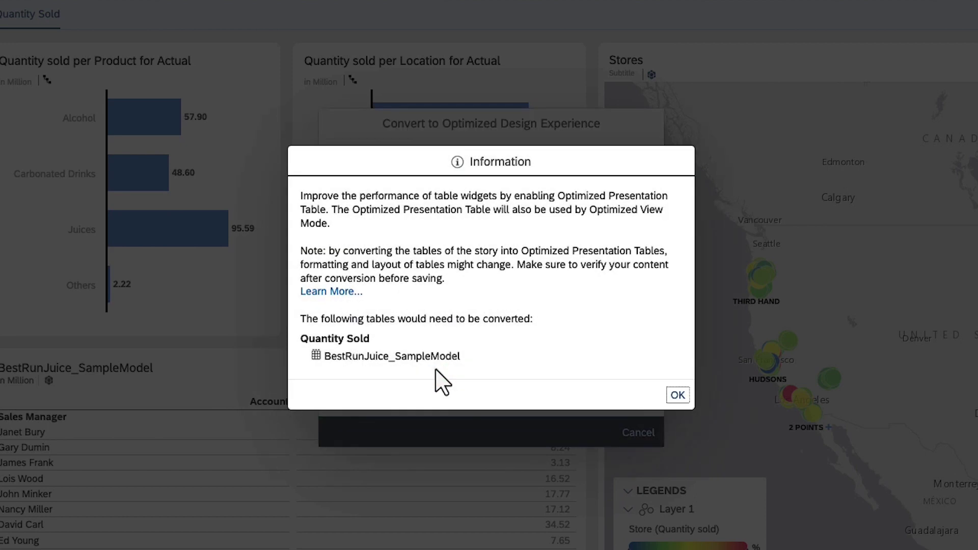
click(677, 395)
click(639, 433)
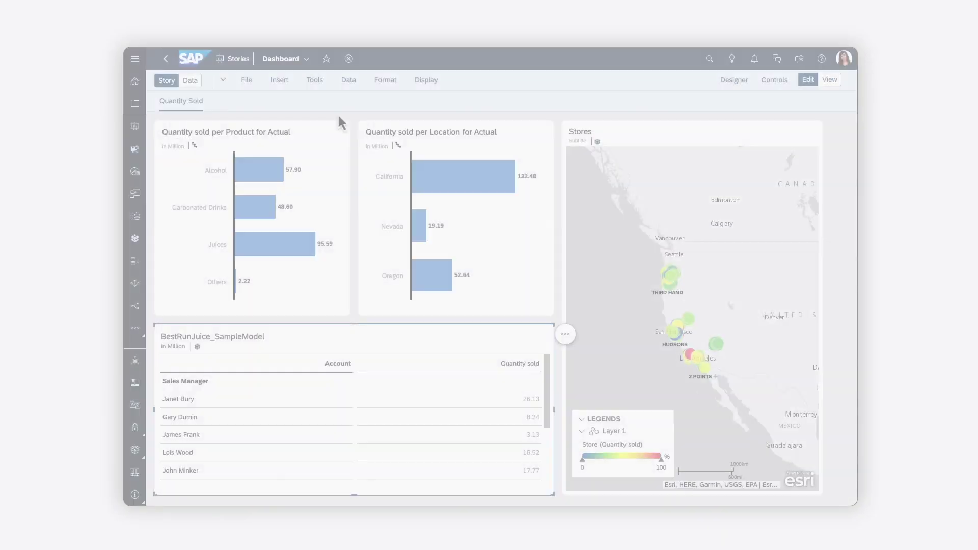
Step: Convert the Dashboard story and save the copy as 'Dashboard Optimized Design Experience'
click(246, 82)
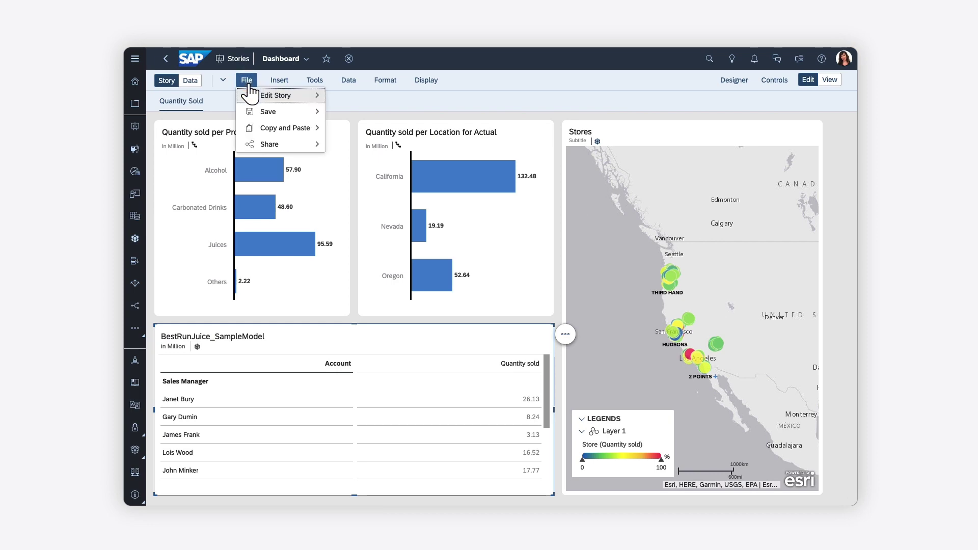
click(255, 111)
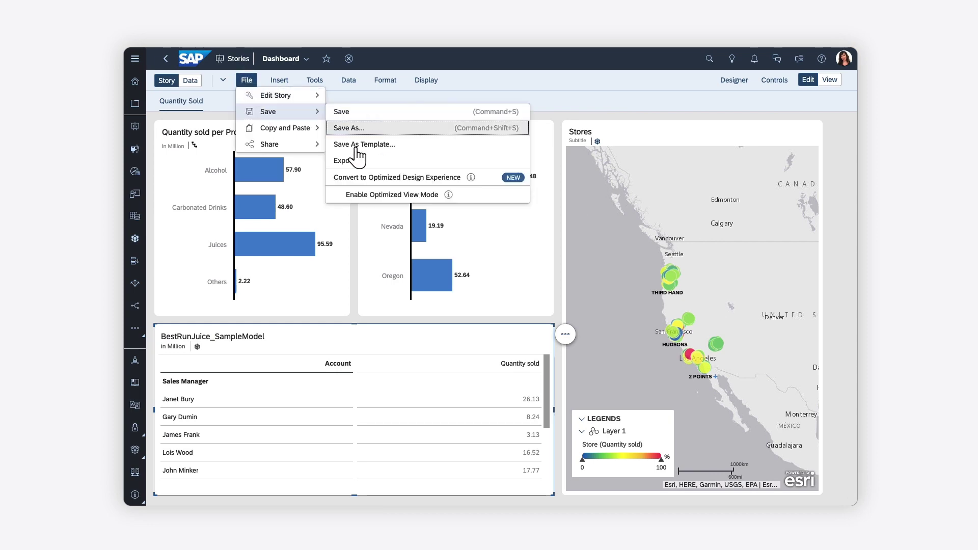
click(361, 177)
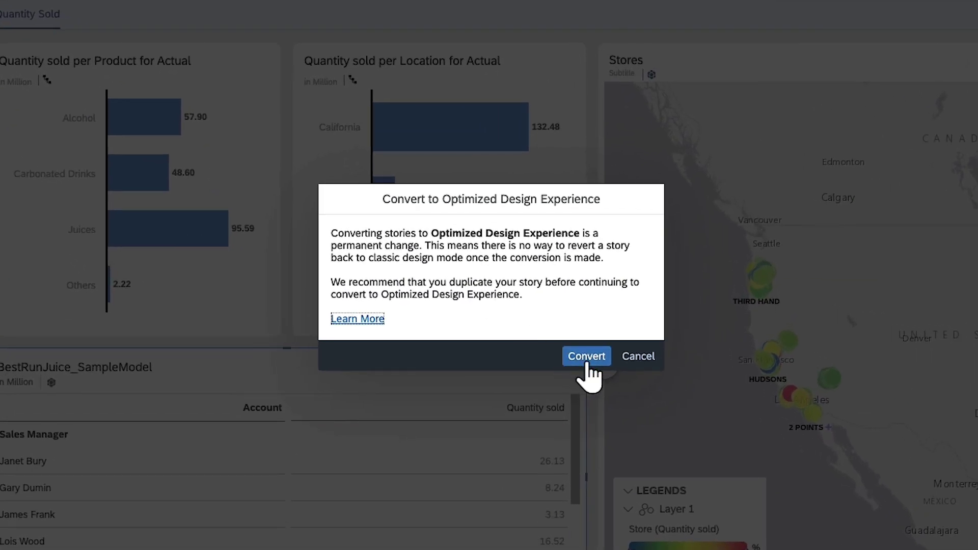
click(555, 329)
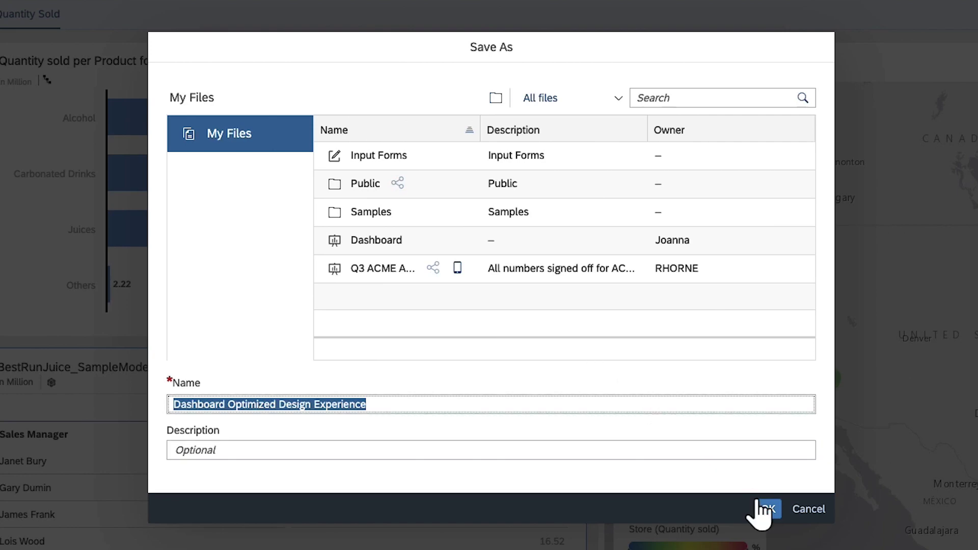
click(767, 508)
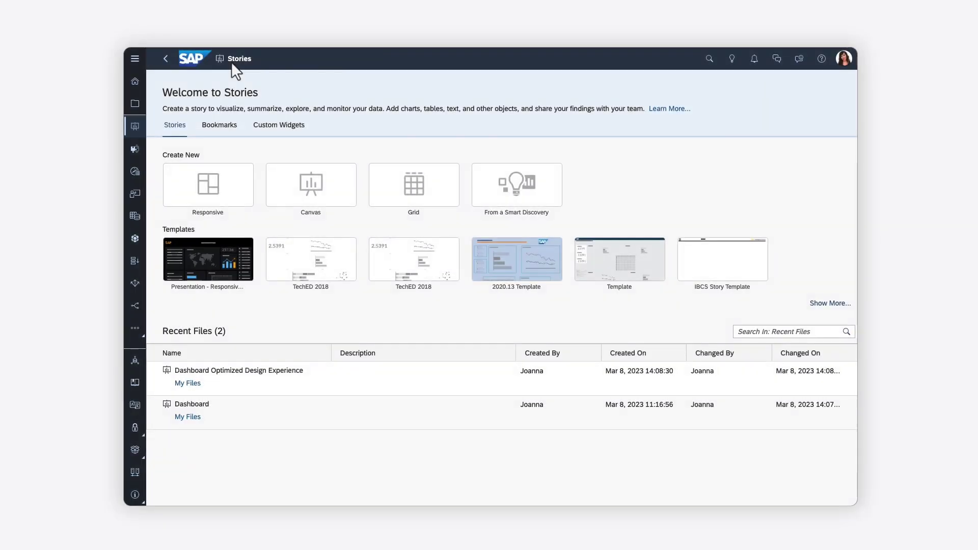
Step: Show the Custom Widgets list
click(278, 126)
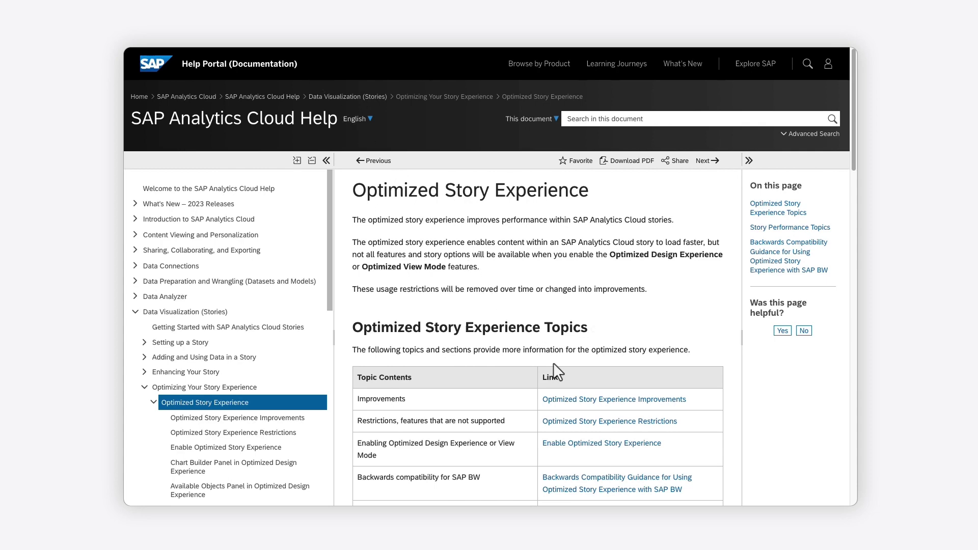
Step: Go to the Restrictions page's section on features that won't be available
click(604, 423)
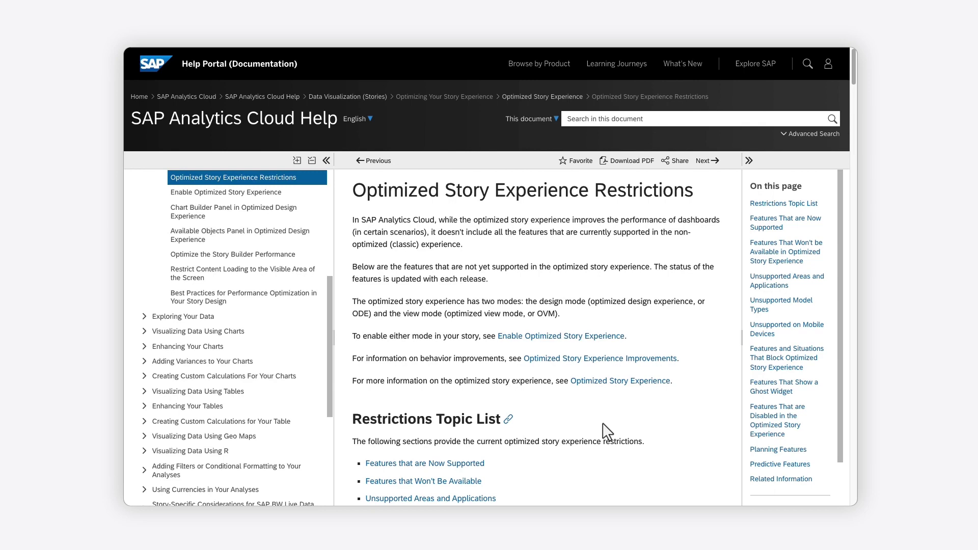
click(854, 471)
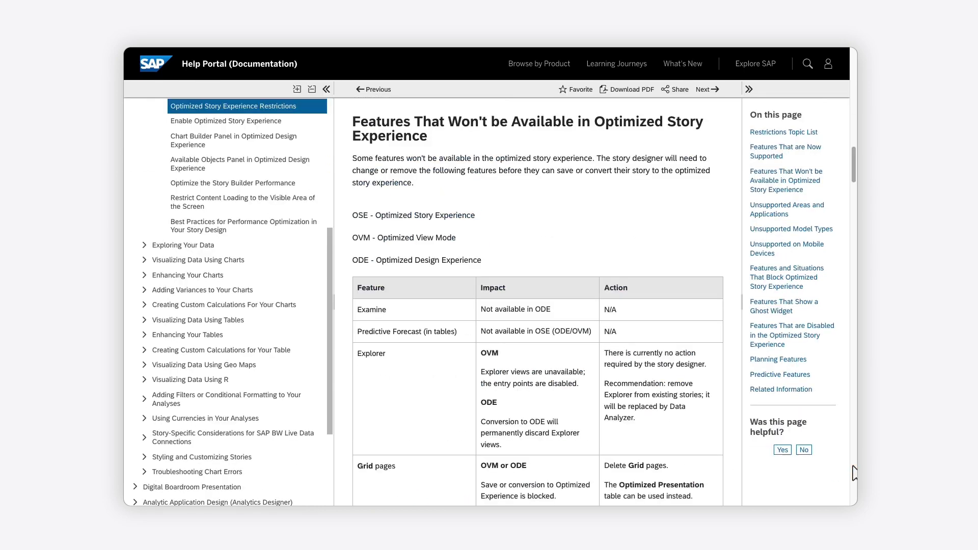